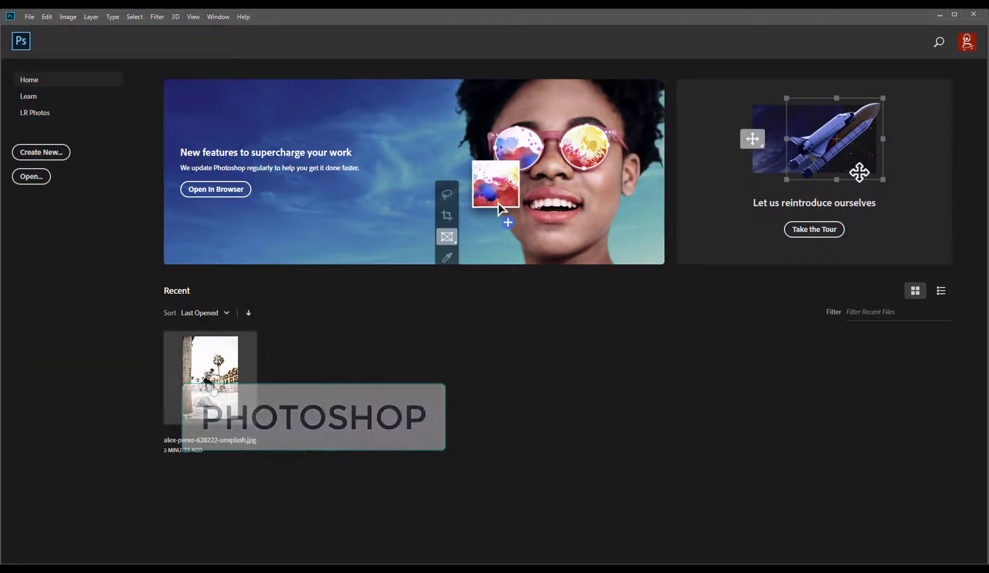
- Open the recent skateboarder photo and convert its locked Background into a regular layer with the default settings
left_click(211, 382)
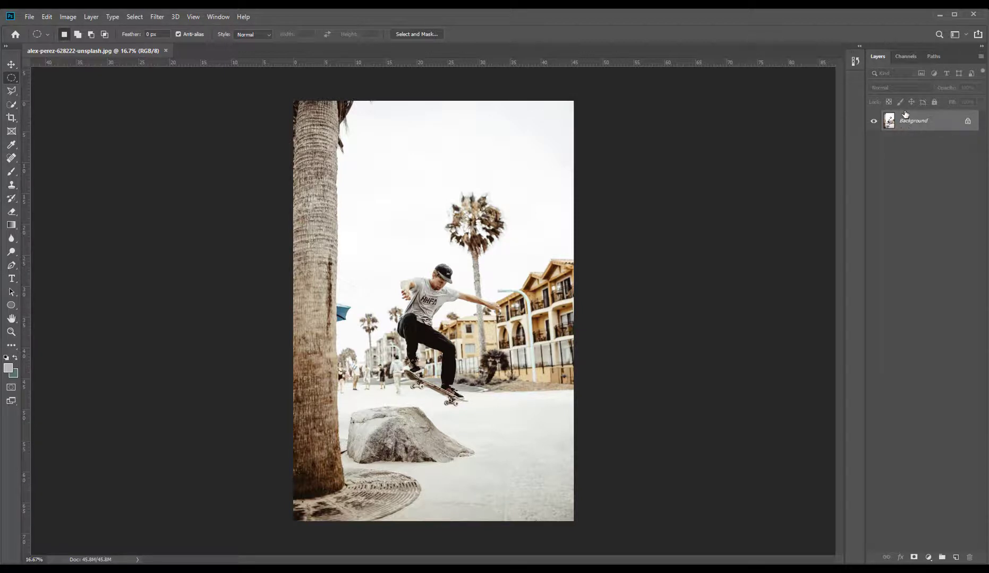
key("shift+Tab")
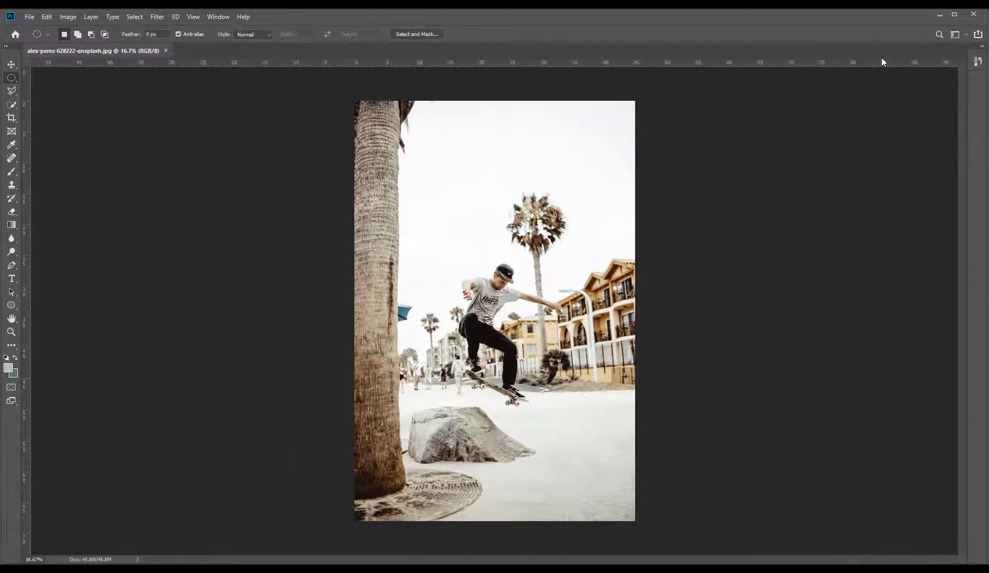
key("shift+Tab")
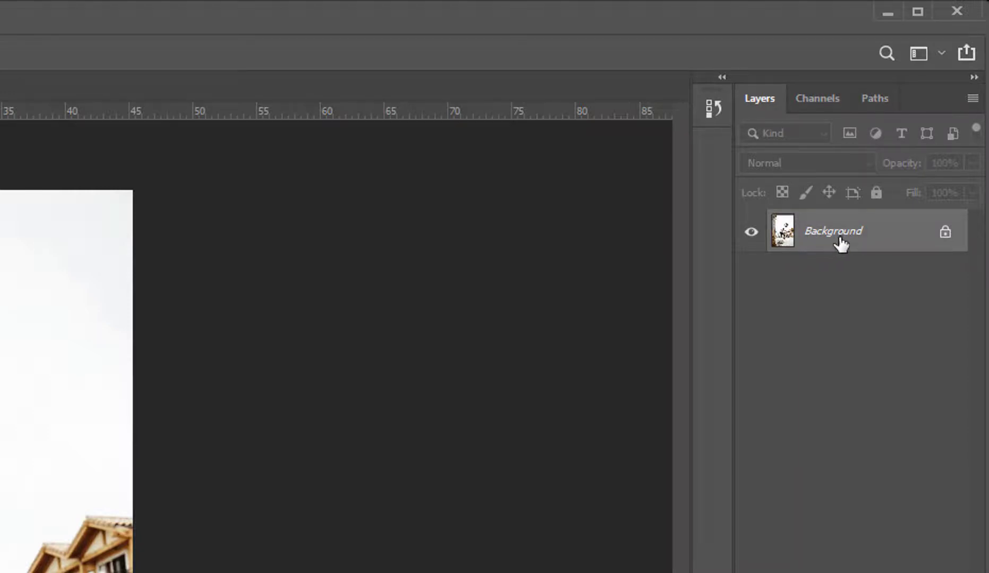
right_click(786, 234)
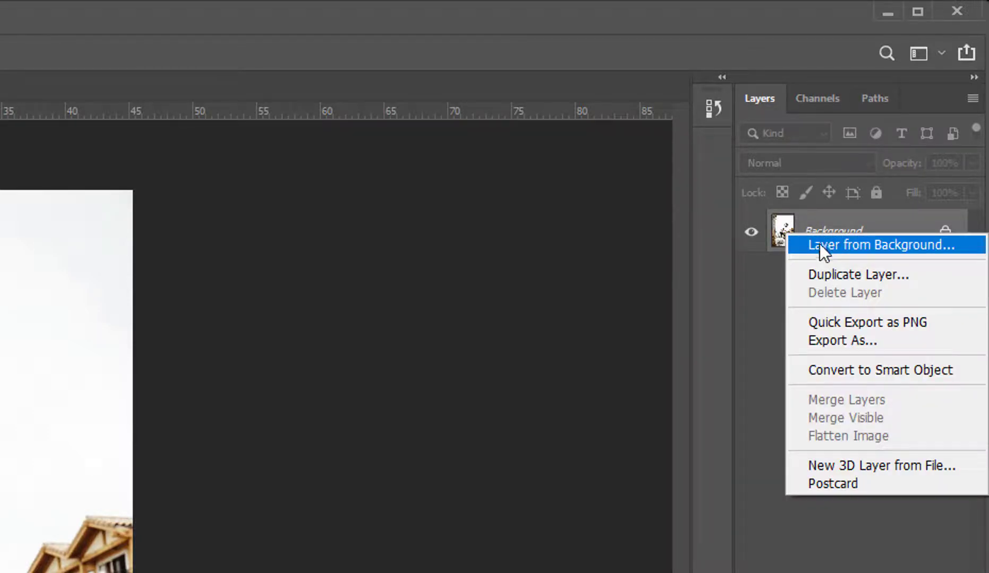
left_click(863, 246)
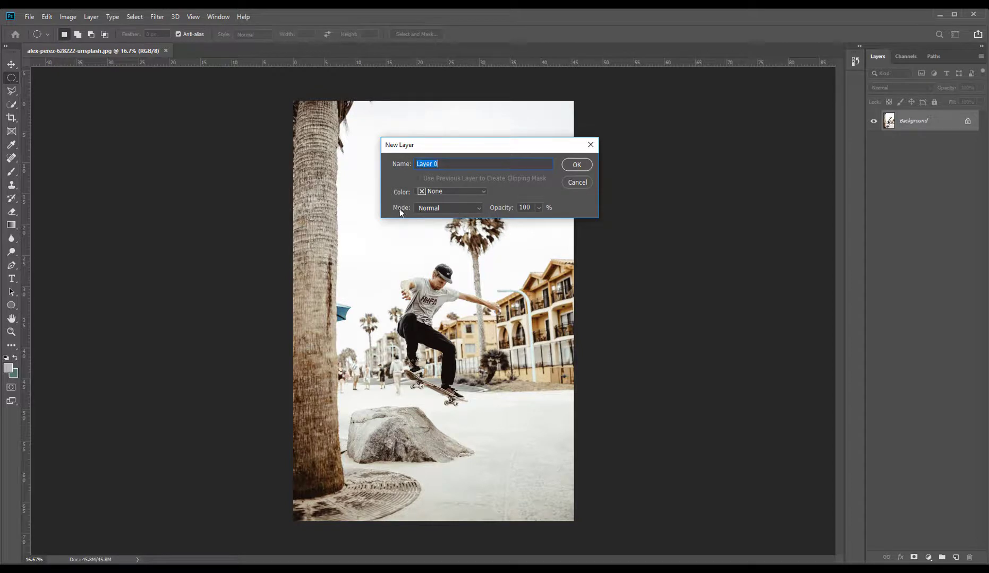
left_click(582, 167)
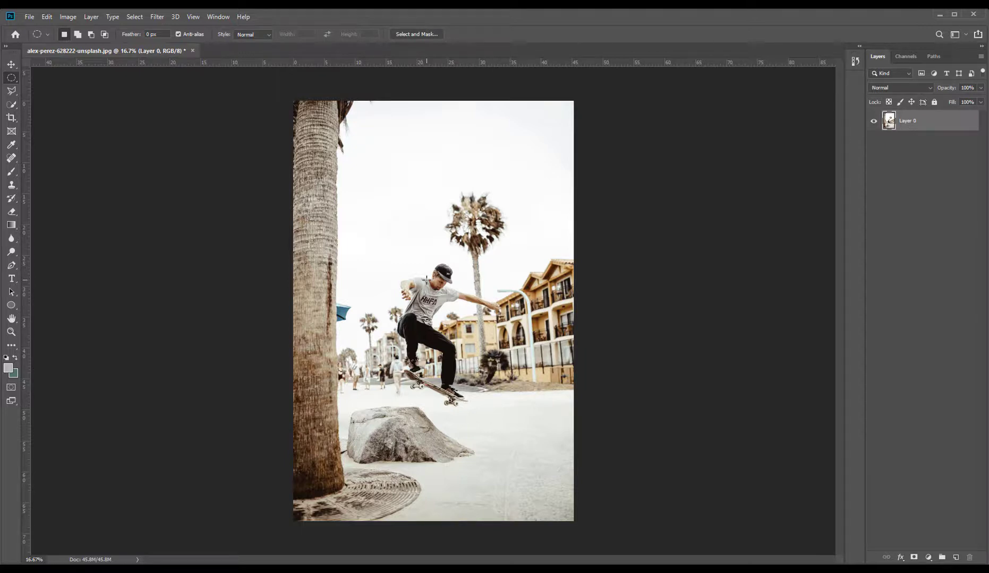
- Draw a circular Elliptical Marquee selection about 1985 px in diameter and centre it around the skateboarder
key("ctrl+plus")
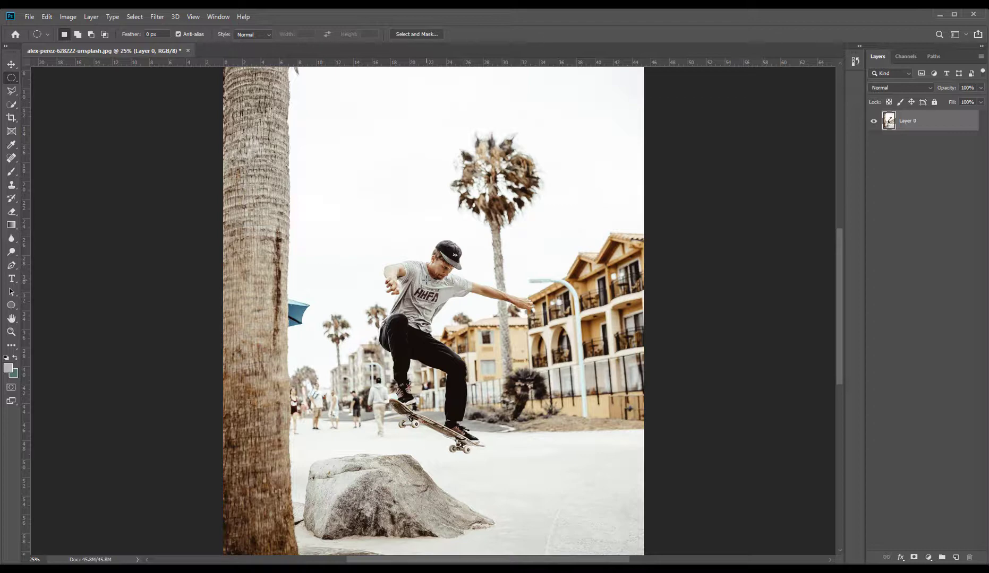
key("ctrl+minus")
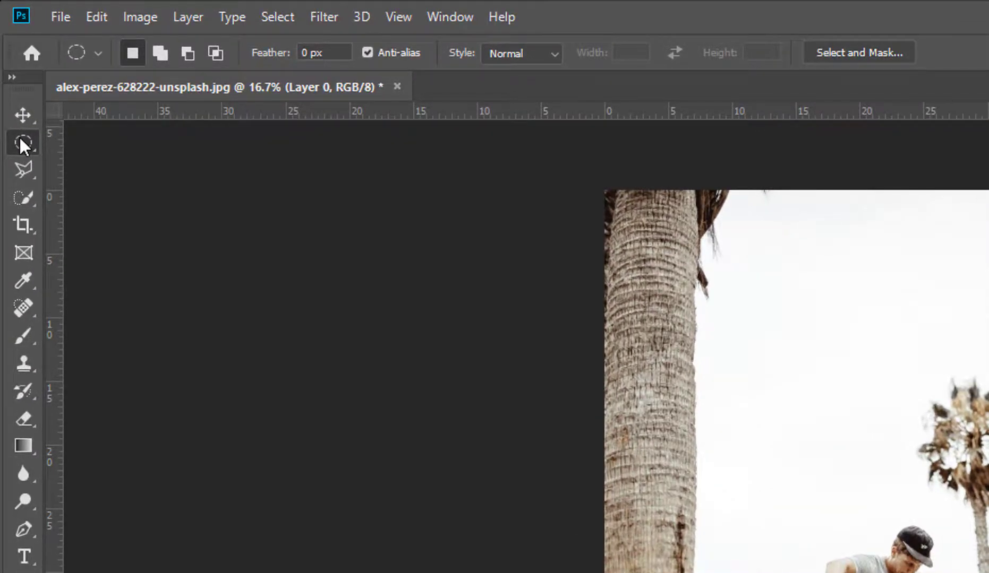
right_click(10, 77)
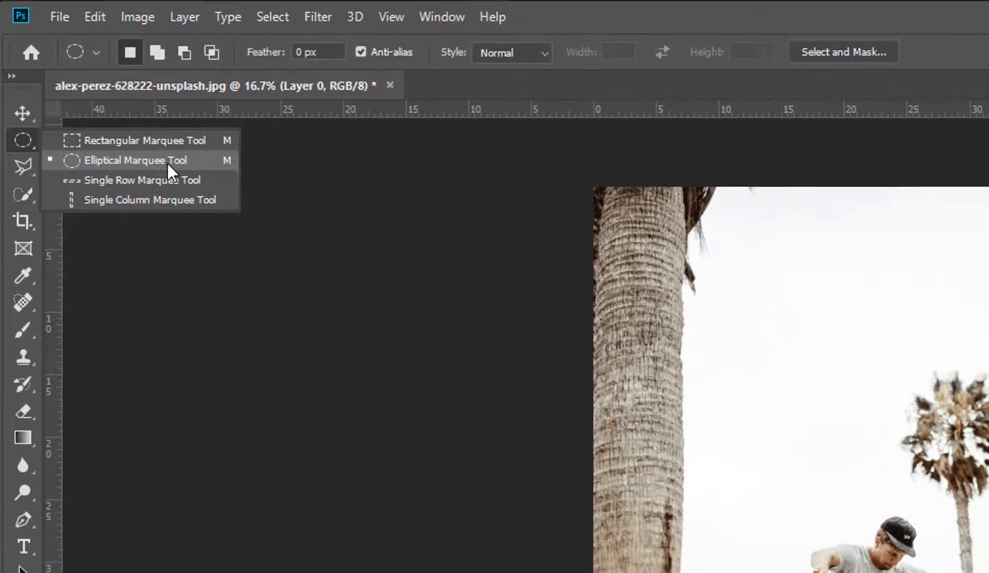
left_click(168, 163)
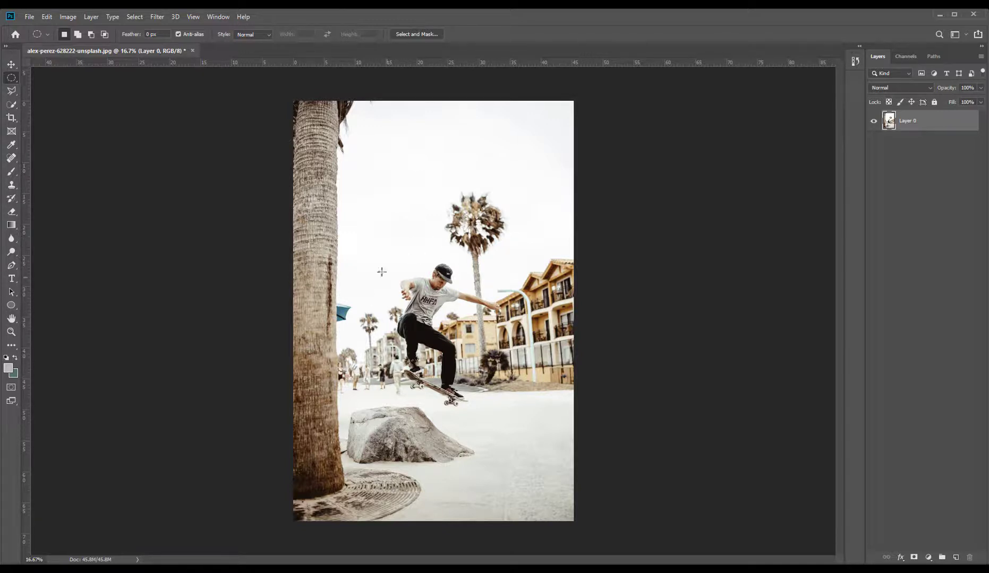
left_click_drag(366, 257, 521, 409)
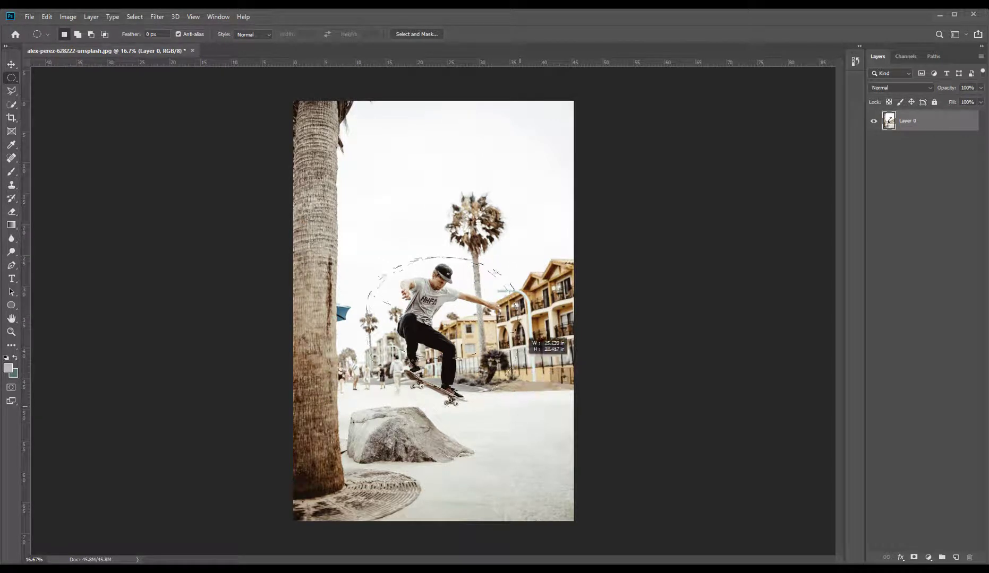
left_click_drag(527, 337, 557, 428)
left_click_drag(488, 385, 455, 333)
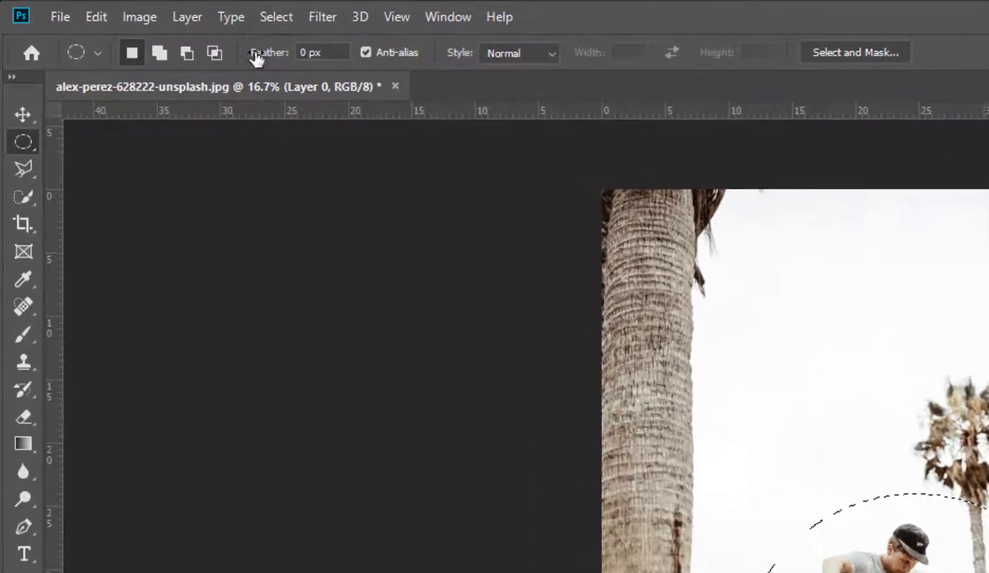
- Invert the circular selection and delete the image area outside the circle
left_click(276, 16)
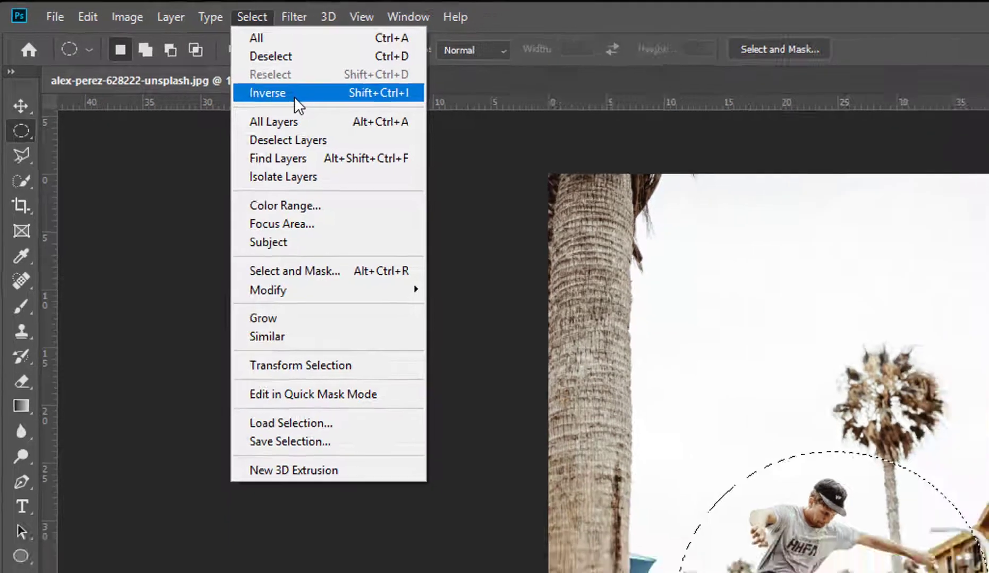
left_click(294, 101)
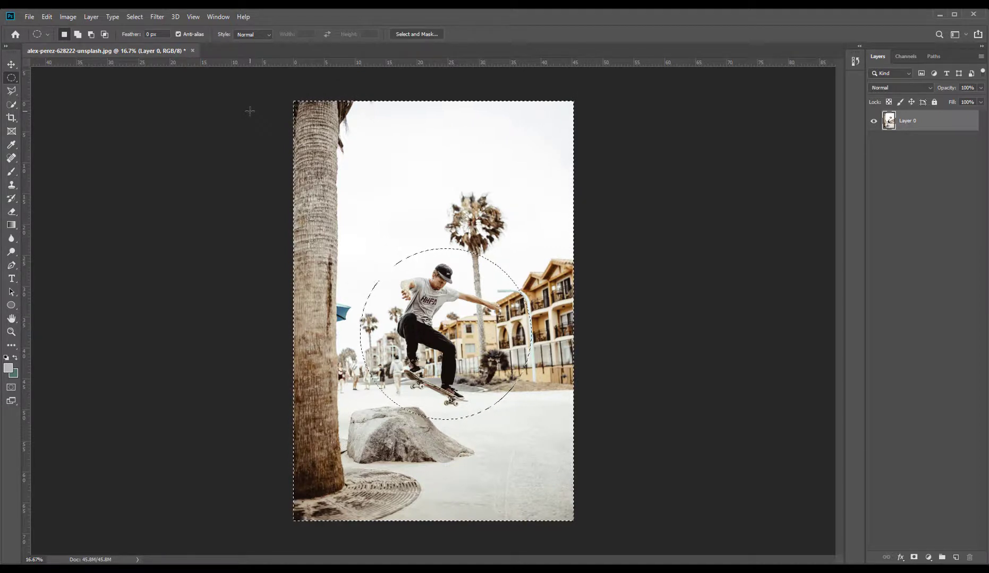
key("Delete")
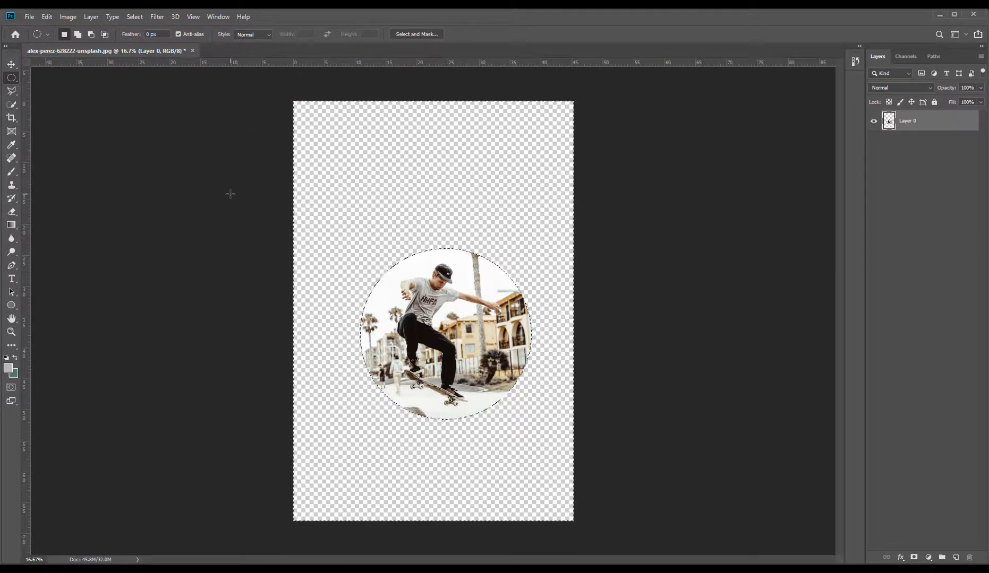
- Invert the selection back to the circle and crop the canvas to its bounds
left_click(136, 17)
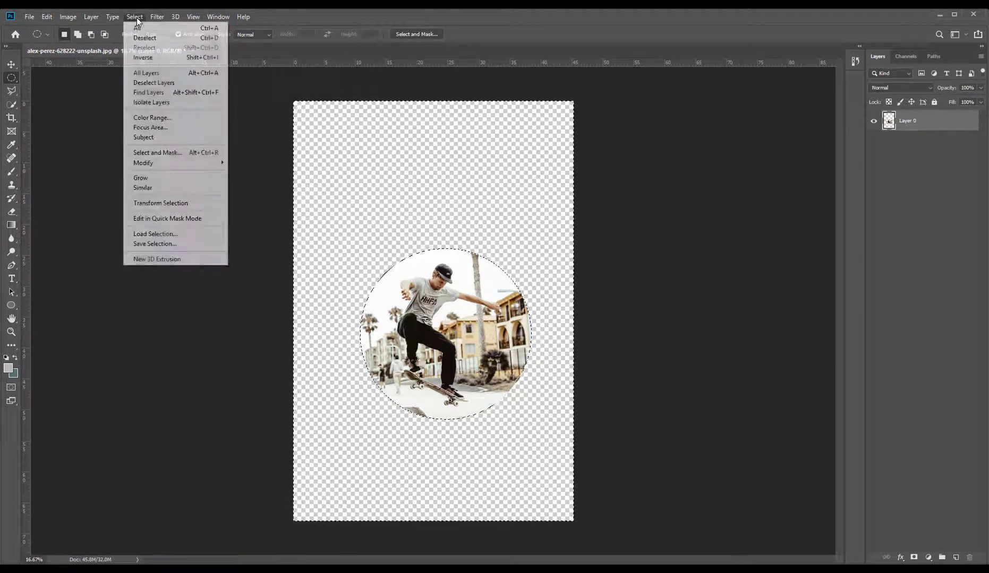
left_click(140, 56)
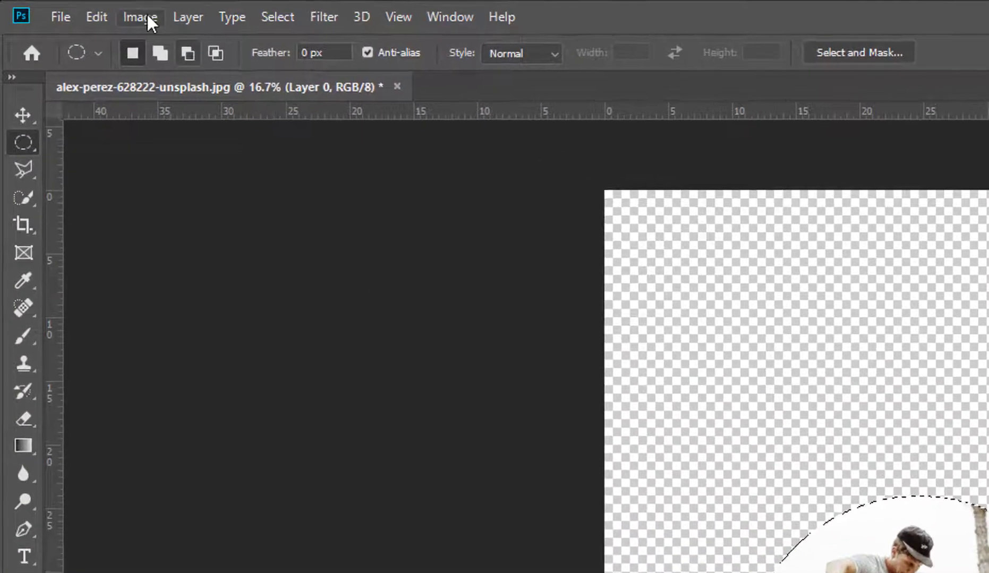
left_click(71, 16)
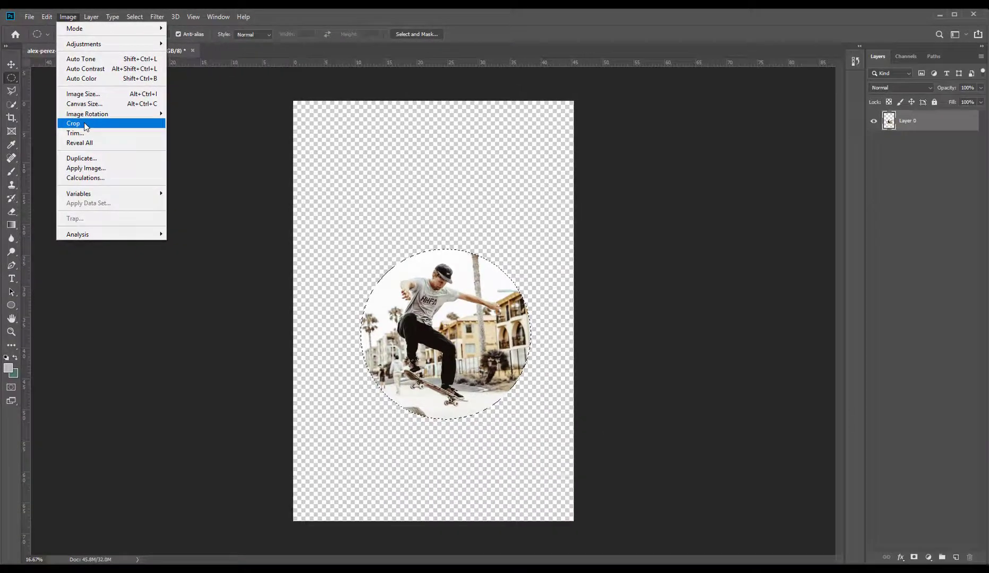
left_click(85, 124)
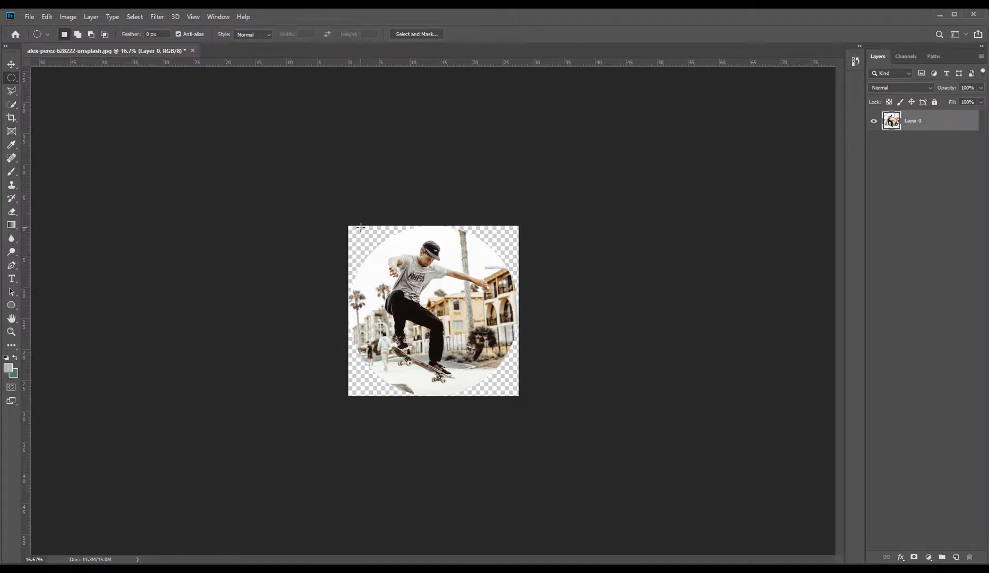
- Start a Save for Web export of the circular image and set its format to PNG-24
key("ctrl+plus")
key("ctrl+plus")
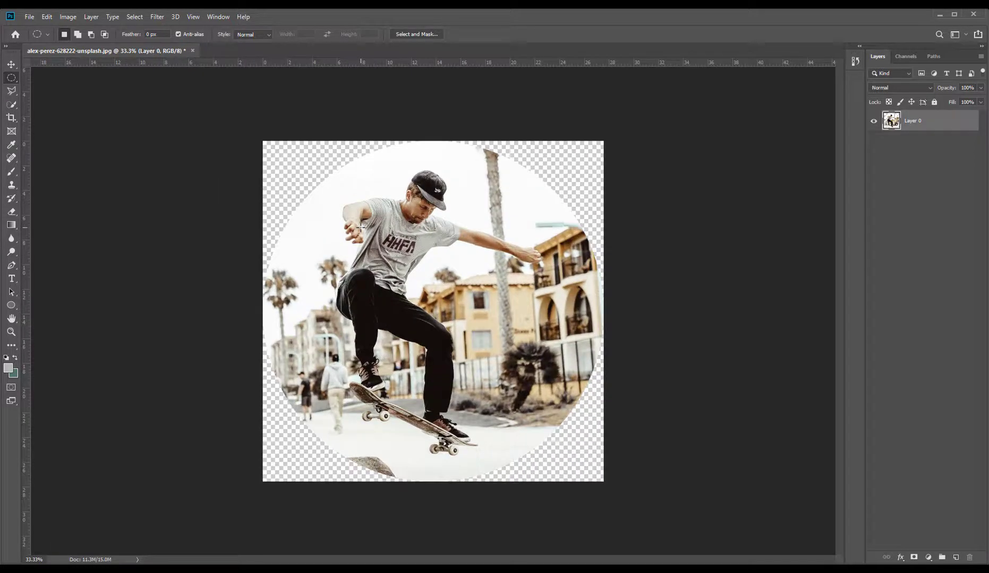
key("ctrl+plus")
key("ctrl+minus")
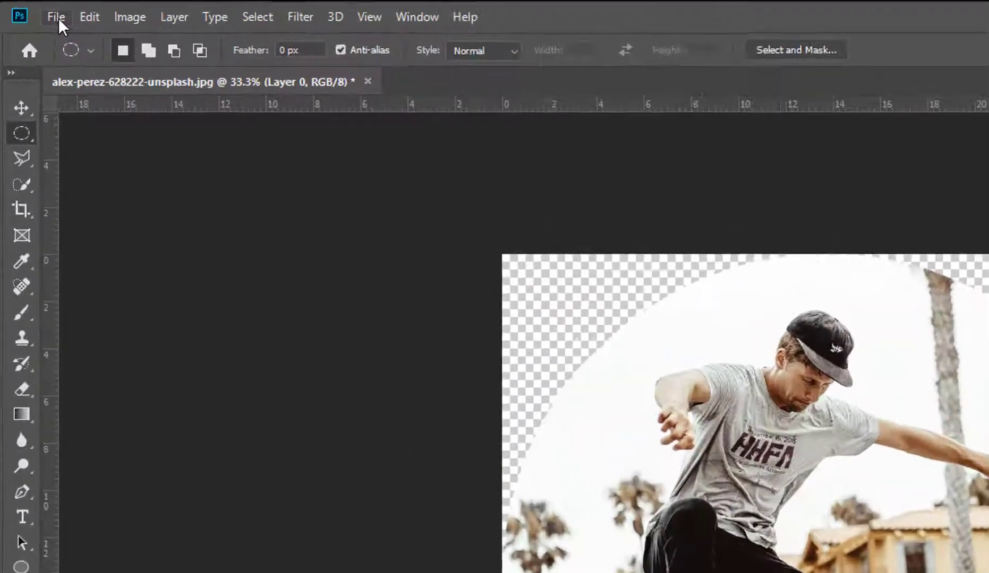
left_click(29, 17)
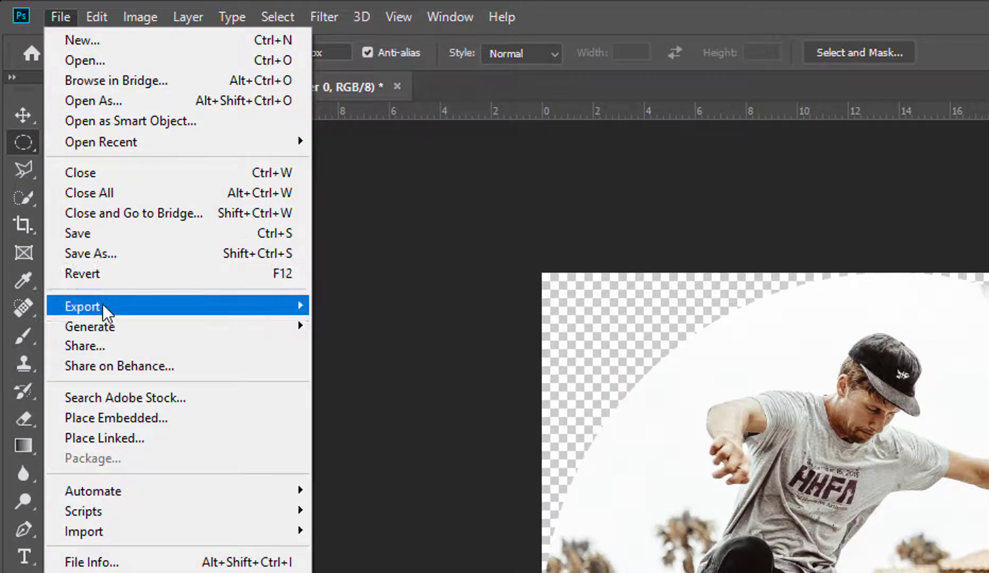
mouse_move(177, 307)
left_click(475, 393)
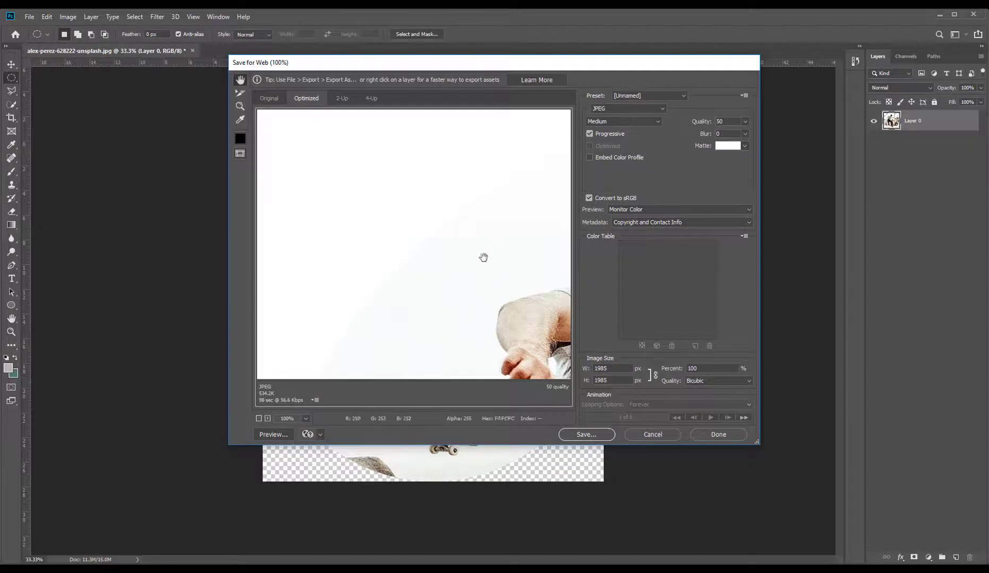
left_click_drag(474, 309, 470, 258)
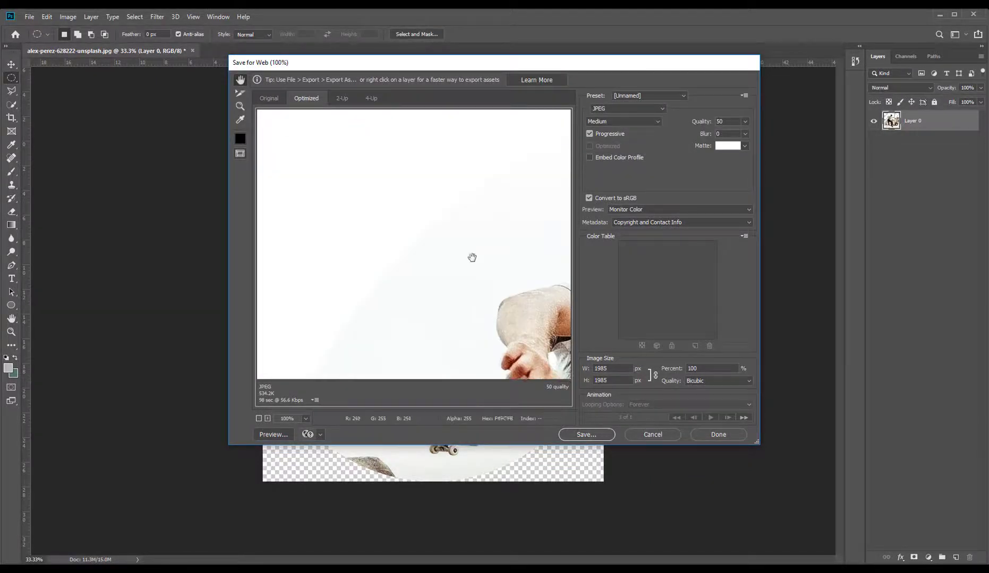
left_click_drag(375, 183, 350, 259)
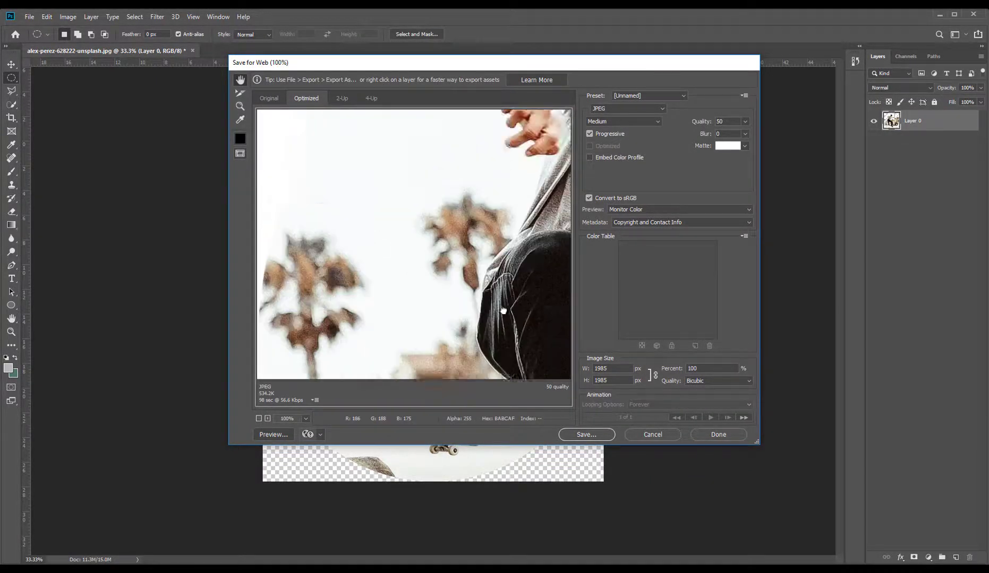
left_click_drag(410, 160, 404, 271)
left_click_drag(353, 210, 368, 232)
left_click(639, 111)
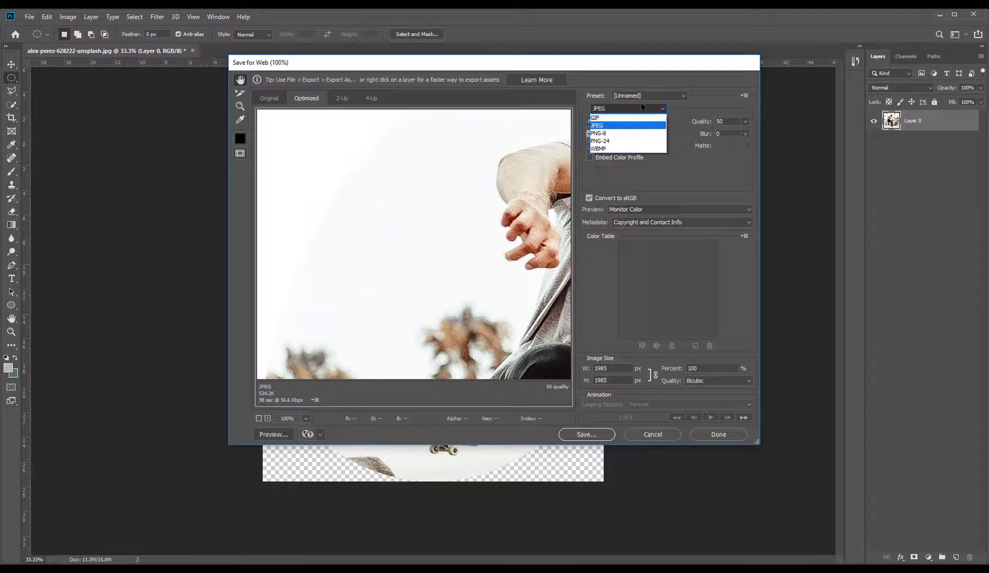
left_click(612, 142)
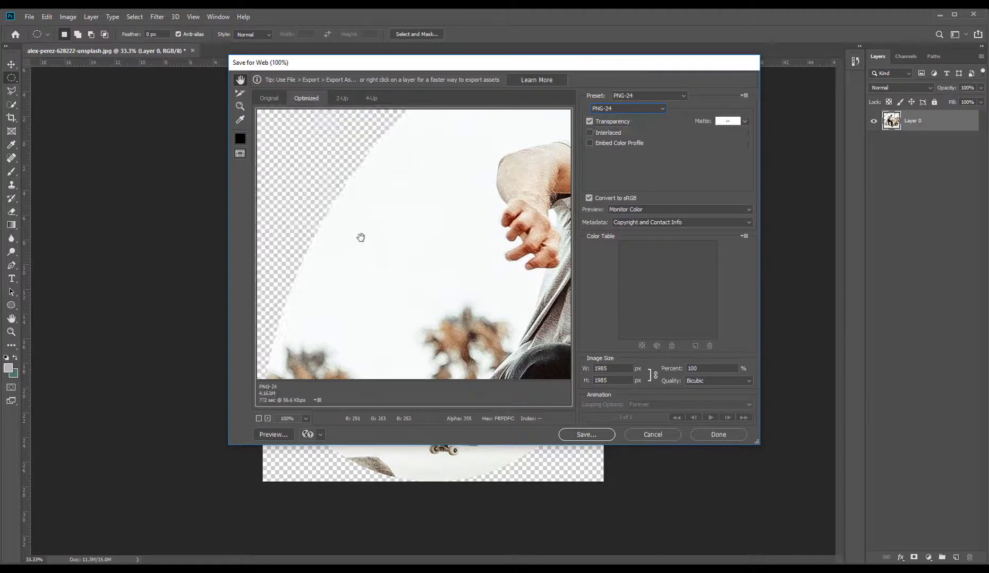
- Set the exported image's width to 500 px with the proportions linked
left_click(603, 369)
type("500")
key("Tab")
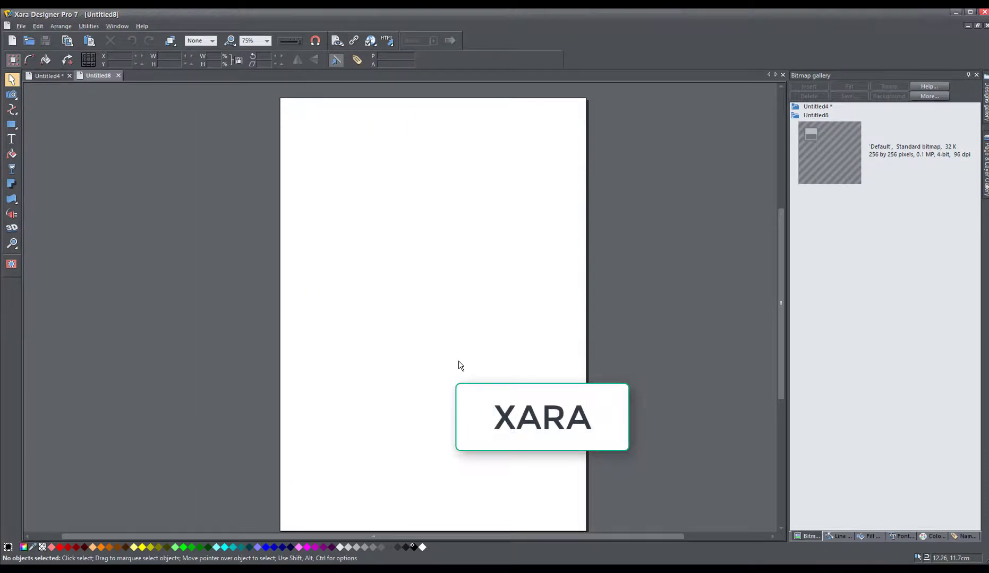
mouse_move(456, 340)
left_mouse_down()
mouse_move(462, 326)
mouse_move(453, 329)
left_mouse_up()
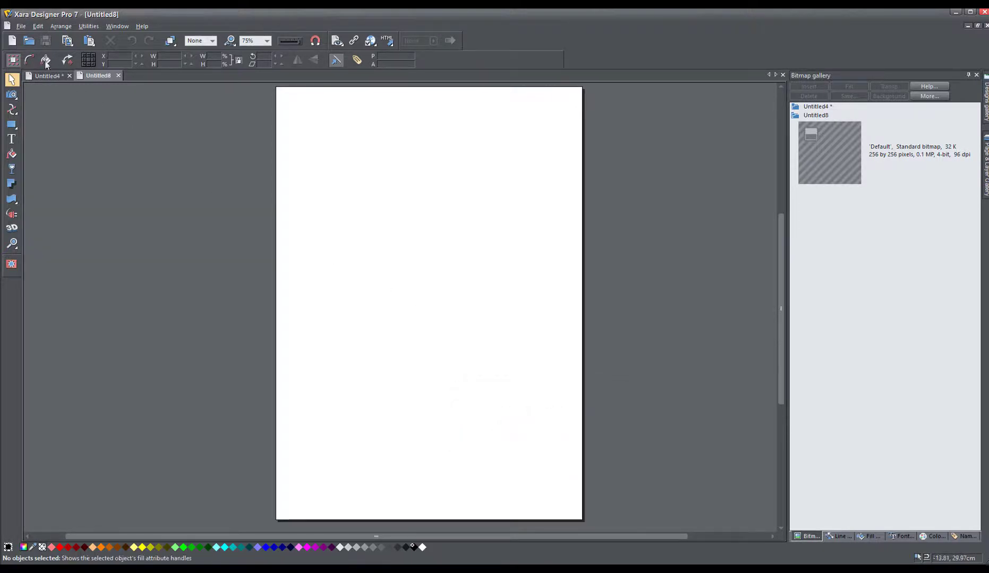
left_click(20, 26)
left_click(518, 292)
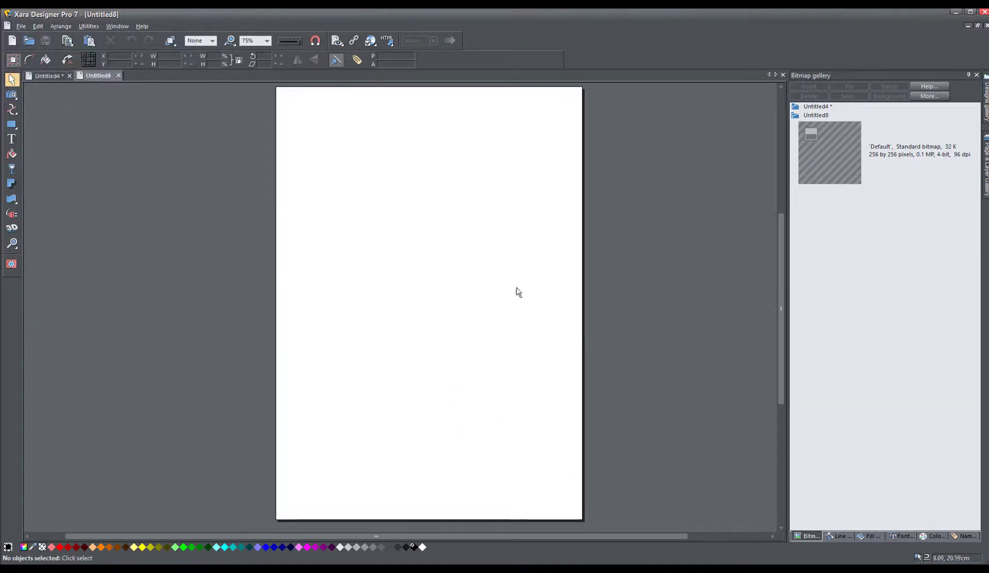
left_click_drag(415, 278, 423, 272)
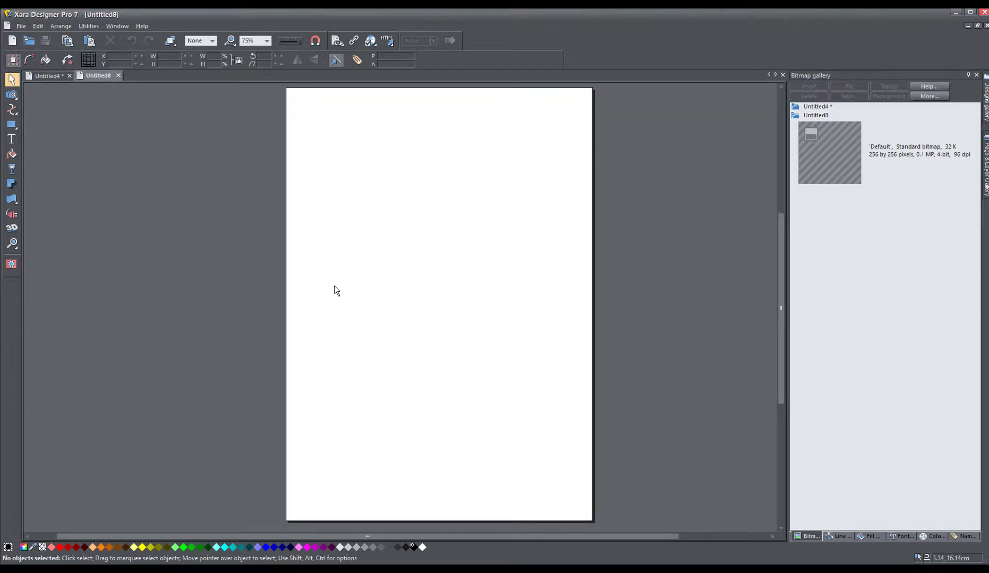
- In Xara Designer Pro, import the skateboarder photo from the Skaters folder and move it to about X 6 cm, Y 9.7 cm
left_click(21, 26)
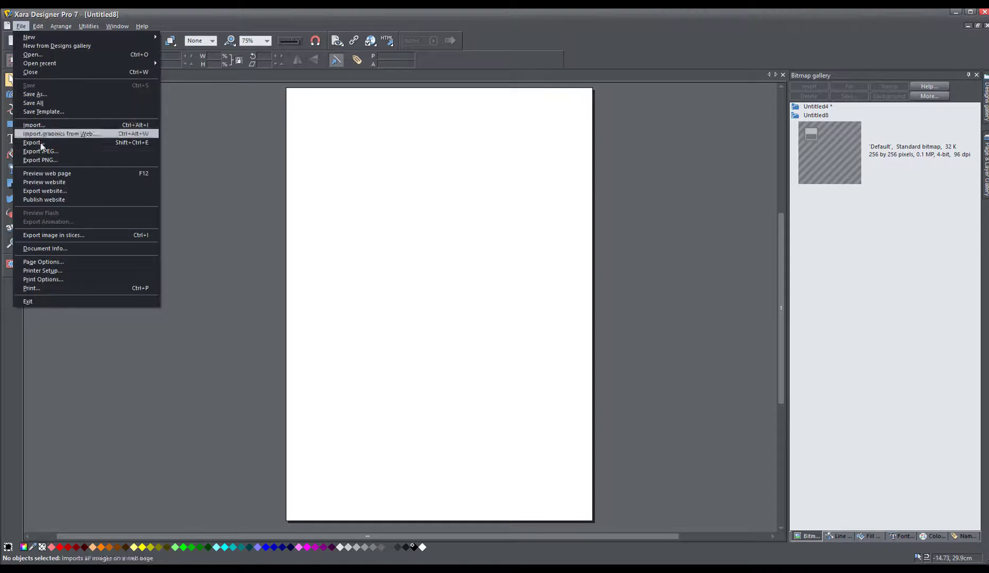
left_click(53, 126)
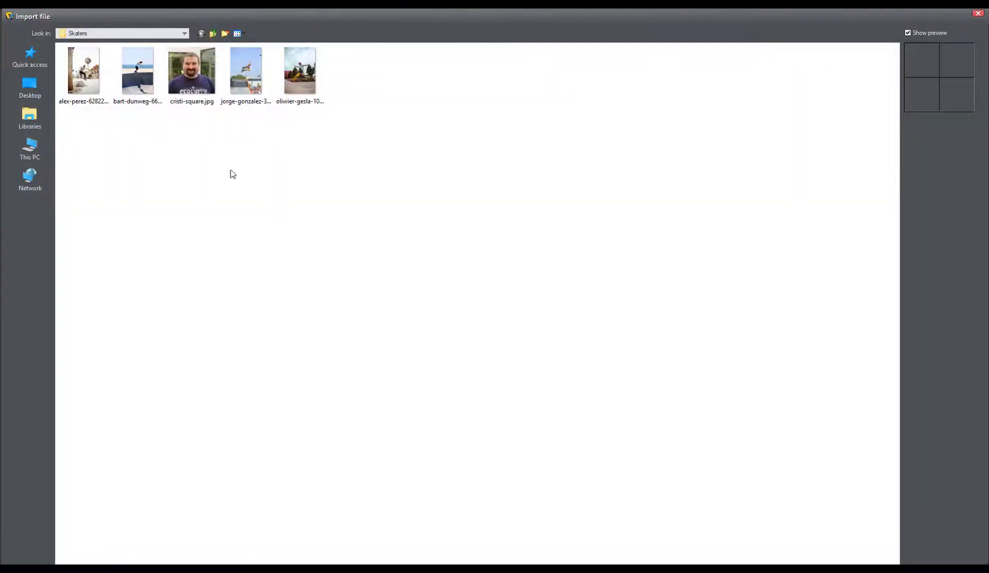
double_click(83, 70)
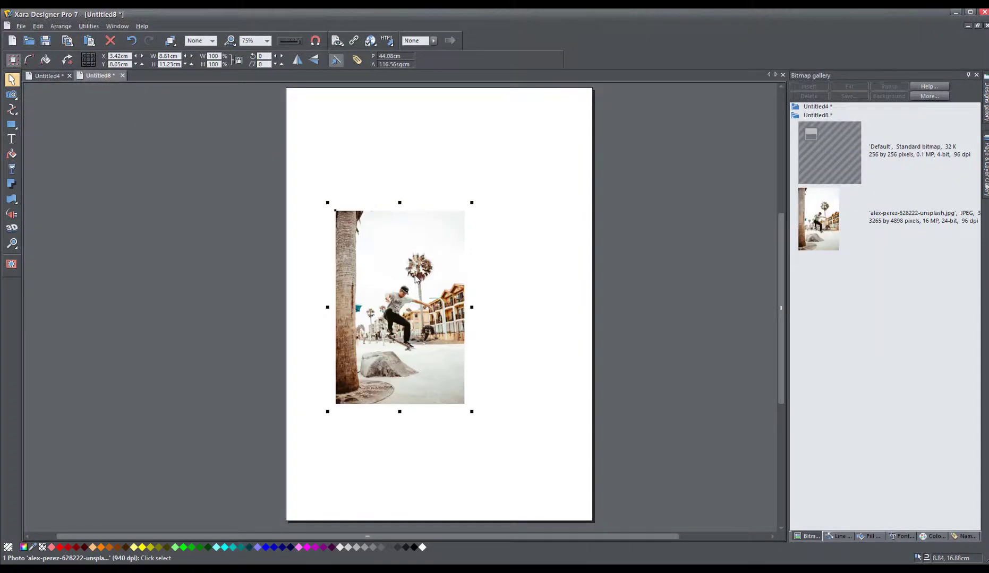
left_click_drag(396, 339, 437, 317)
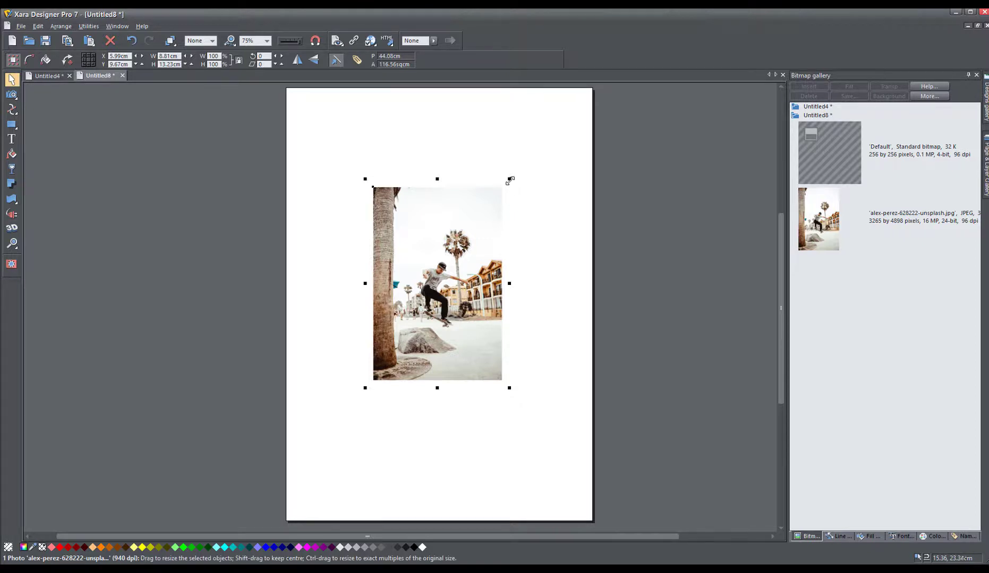
- Enlarge the skateboarder photo to about 16.4 × 24.7 cm, place it at about X 2.5 cm, Y 2.8 cm, and deselect it
left_click_drag(510, 179, 565, 153)
left_click_drag(468, 244, 472, 262)
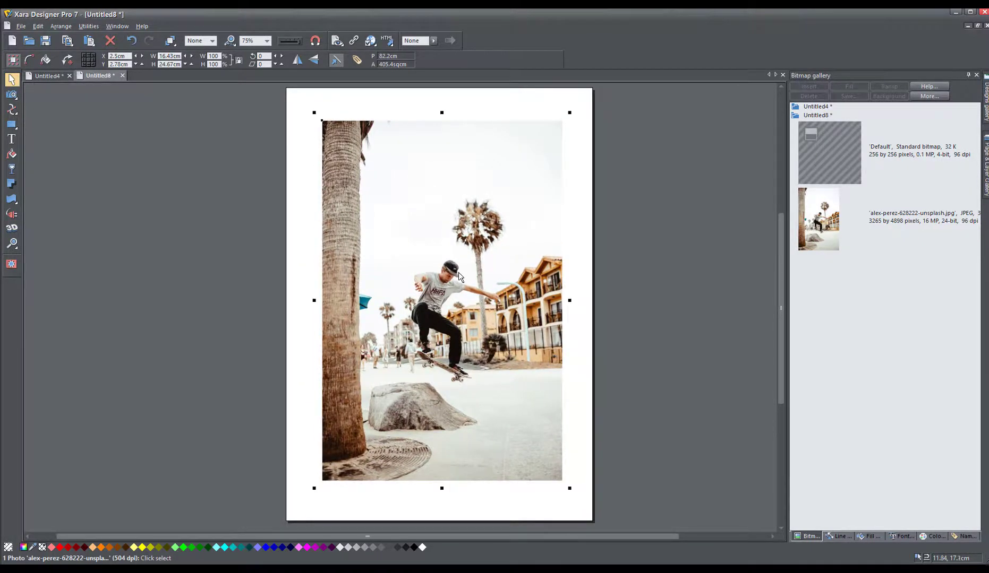
scroll(434, 291, "up", 2)
scroll(434, 290, "up", 1)
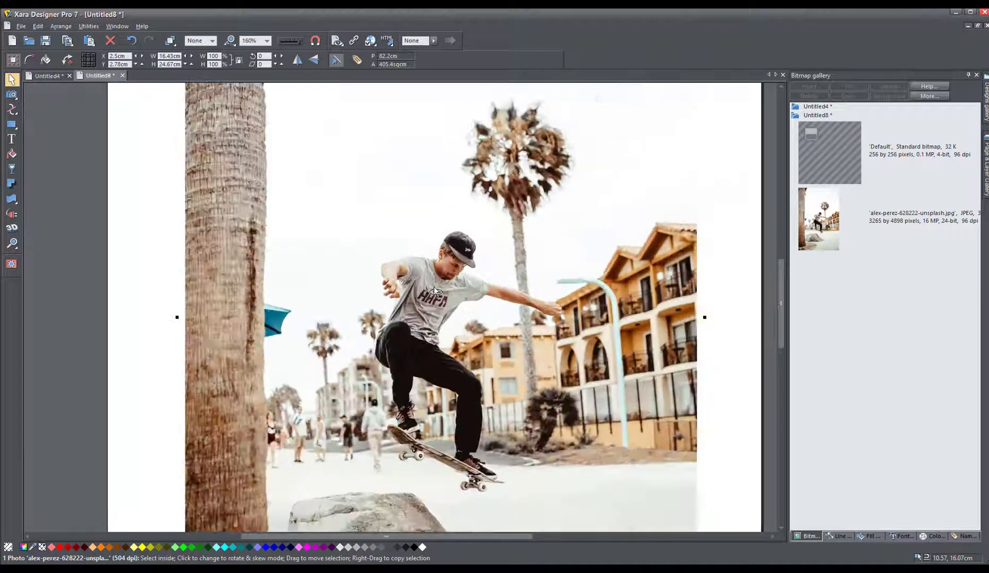
left_click(123, 271)
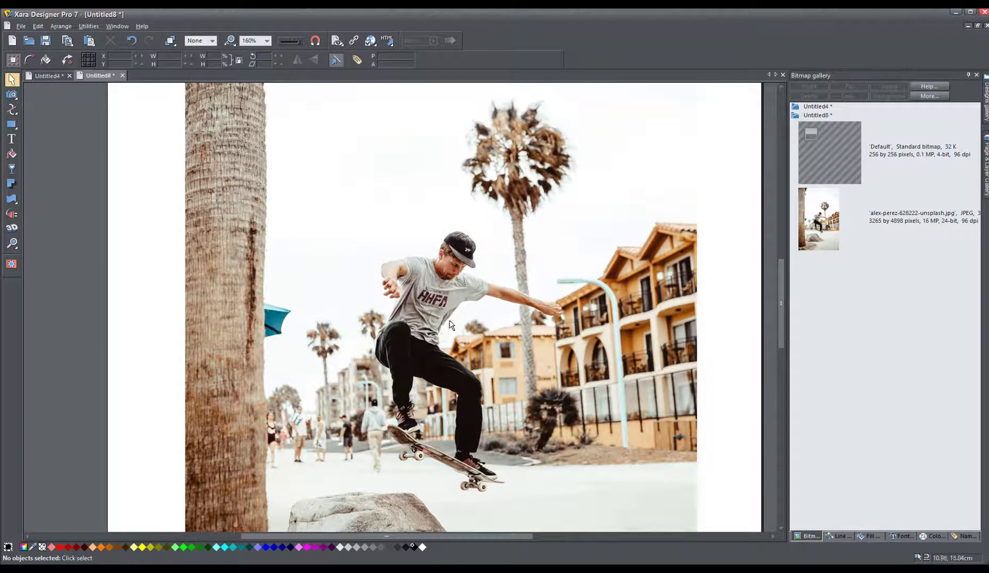
- Draw a circle about 9.5 cm in diameter over the upper left part of the photo with the Ellipse tool
scroll(453, 326, "down", 1)
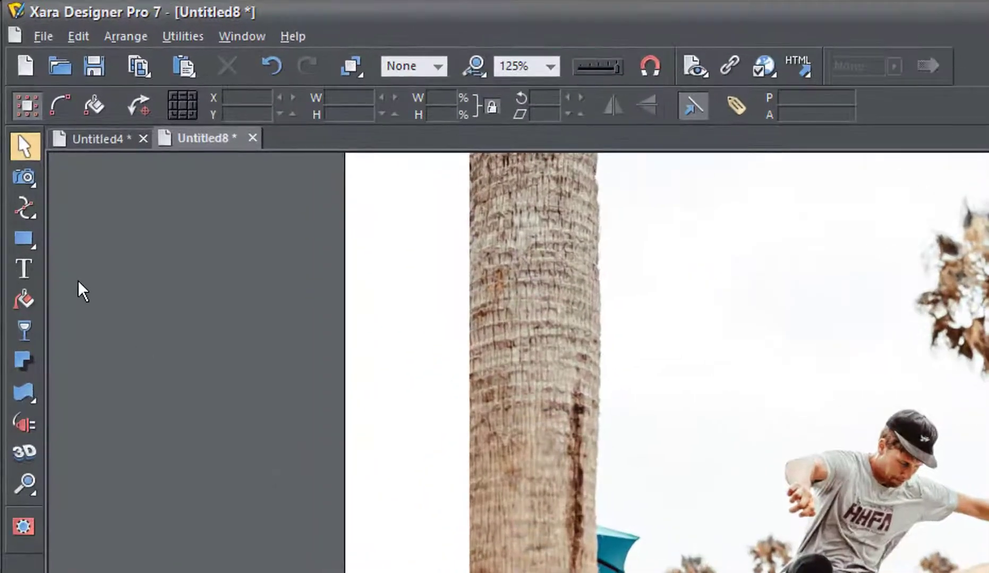
left_click(24, 202)
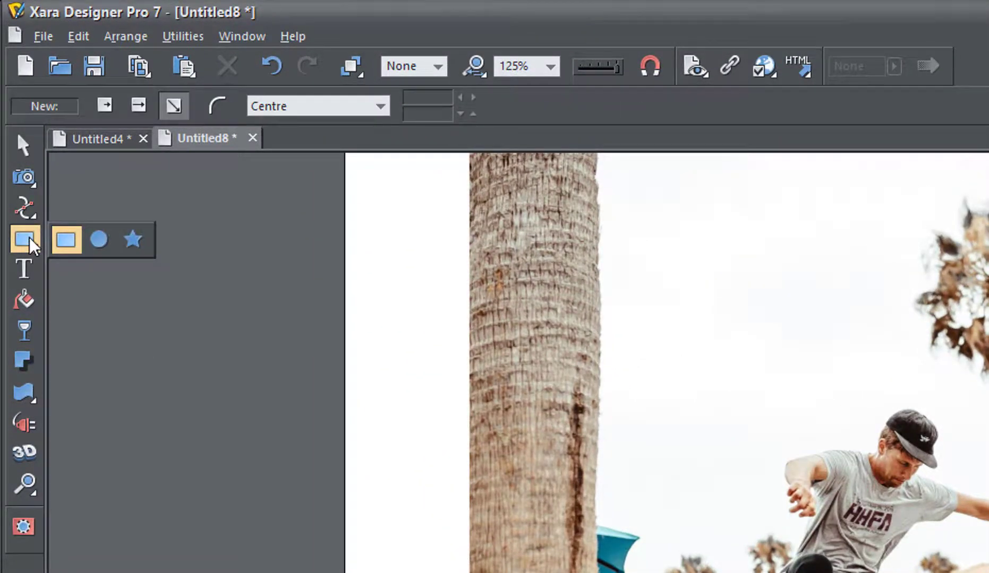
left_click(98, 244)
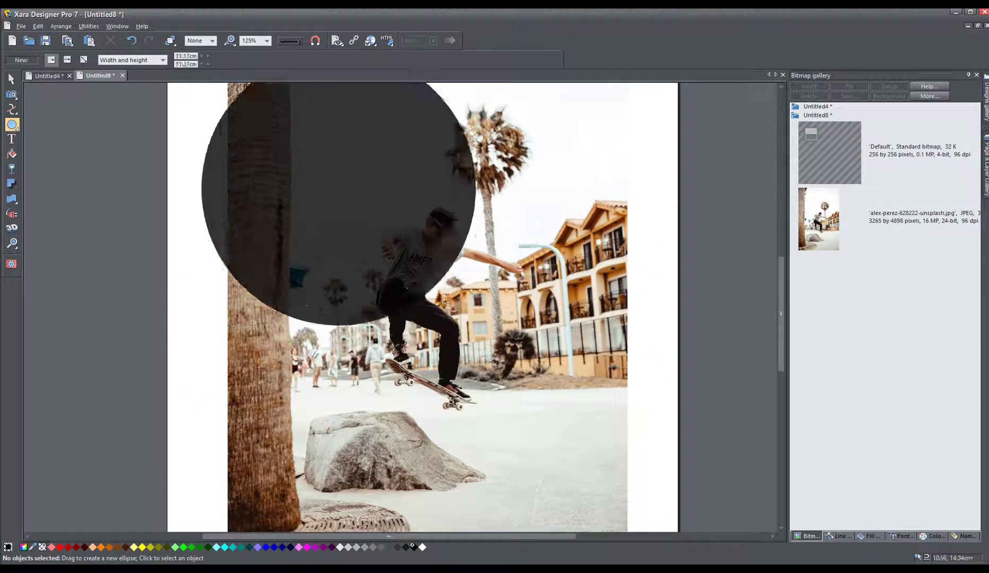
mouse_move(446, 304)
left_mouse_down()
mouse_move(470, 318)
mouse_move(443, 294)
mouse_move(454, 304)
left_mouse_up()
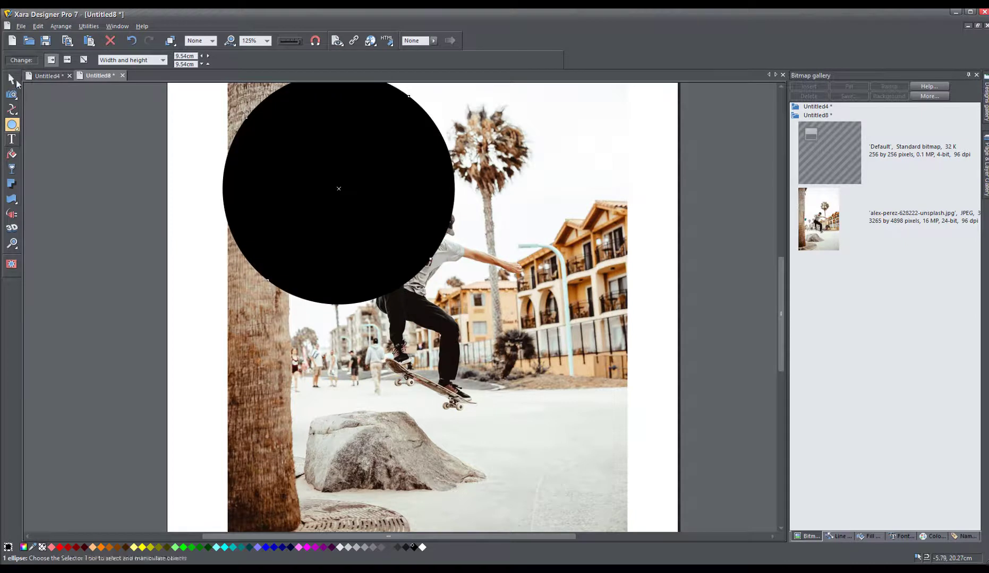
- Move the circle over the skateboarder and enlarge it to about 10.5 cm, at about X 6.4 cm, Y 8.8 cm
left_click(11, 78)
left_click_drag(376, 276, 422, 380)
left_click_drag(525, 173, 547, 172)
mouse_move(442, 313)
left_mouse_down()
mouse_move(467, 359)
mouse_move(416, 298)
mouse_move(480, 325)
mouse_move(450, 347)
mouse_move(428, 315)
left_mouse_up()
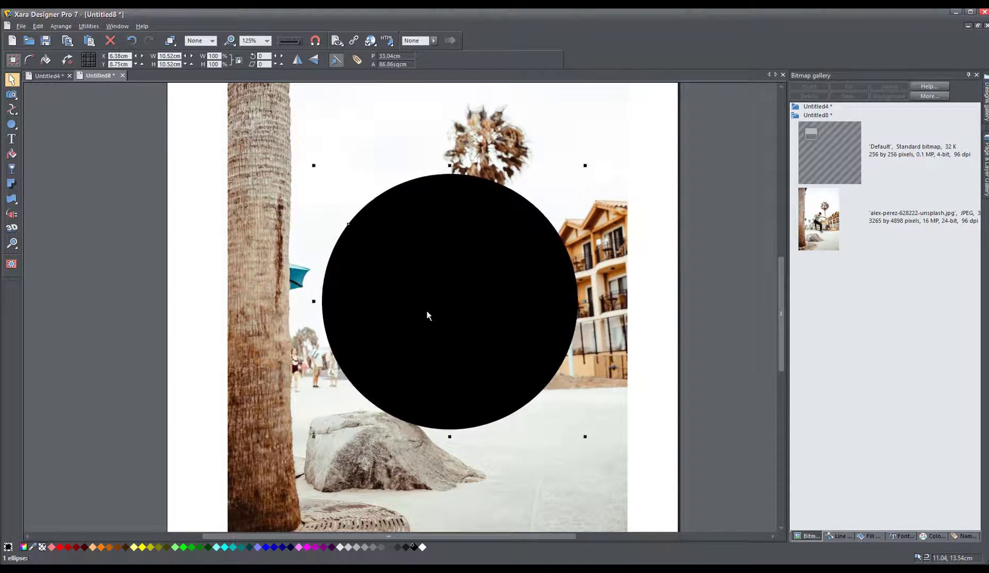
- Give the circle no fill and a 1 pt black outline, and shift it to about X 6 cm, Y 8.7 cm around the skateboarder
left_click(42, 547)
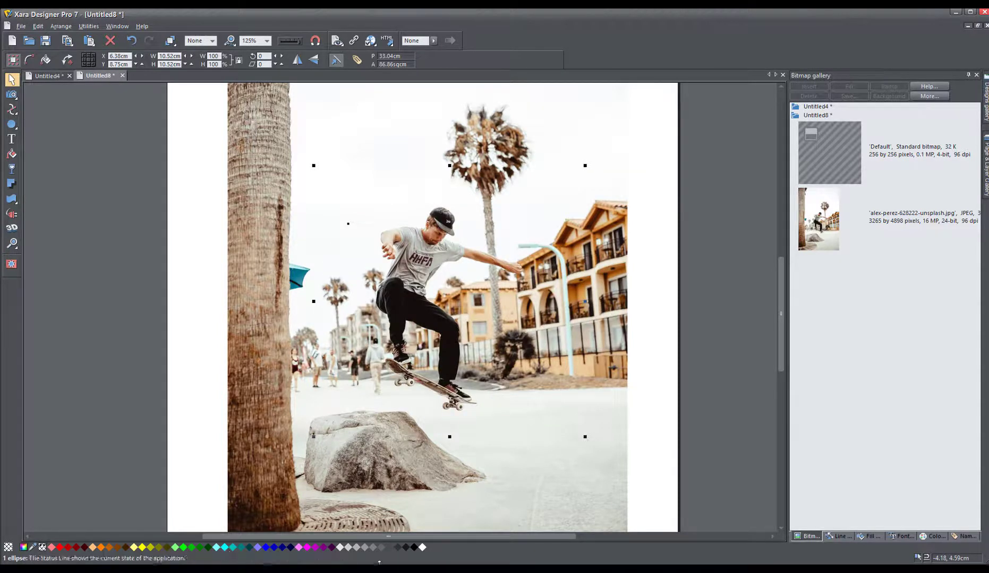
right_click(416, 549)
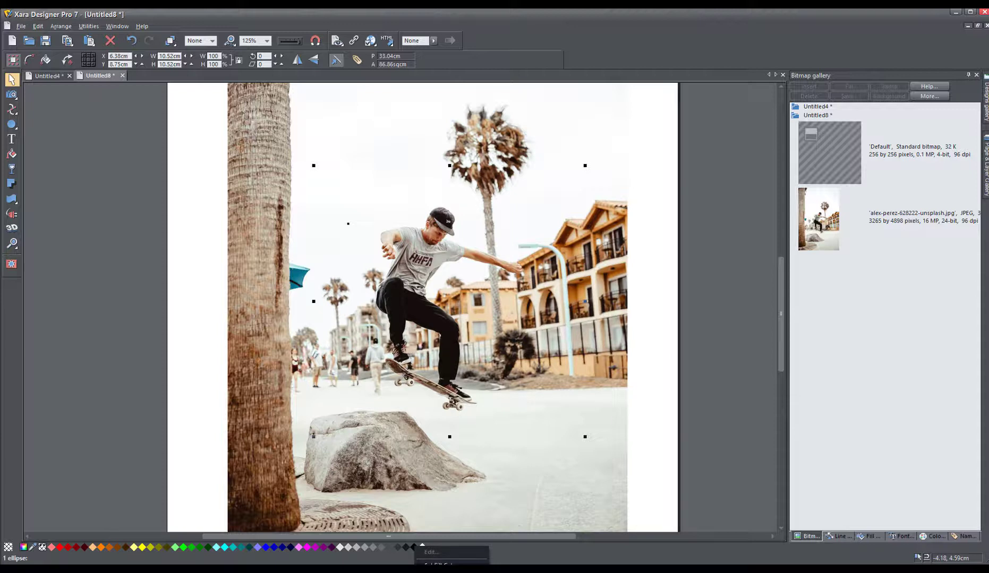
left_click(446, 565)
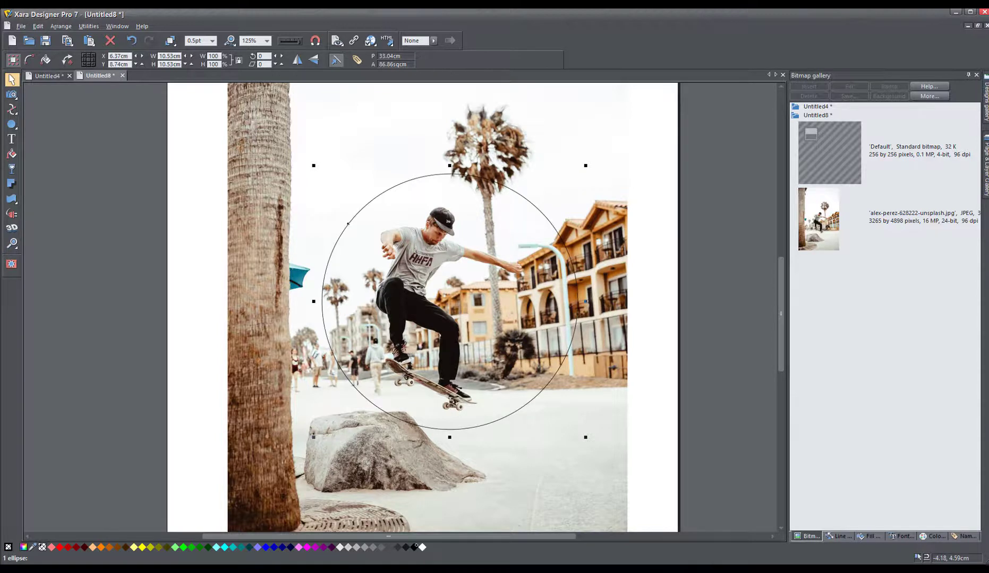
left_click(212, 40)
left_click(197, 72)
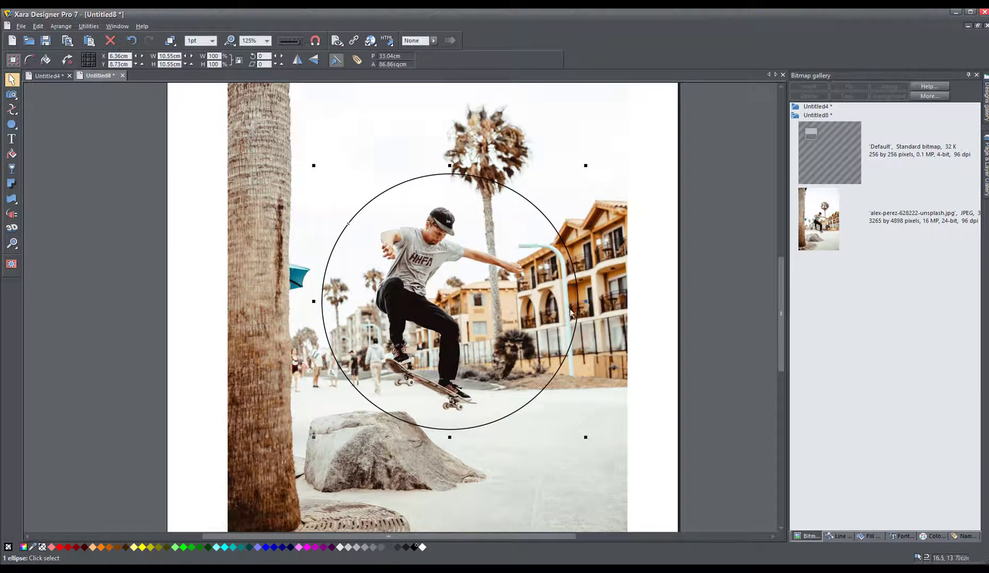
mouse_move(577, 310)
left_mouse_down()
mouse_move(564, 306)
mouse_move(578, 311)
mouse_move(569, 320)
left_mouse_up()
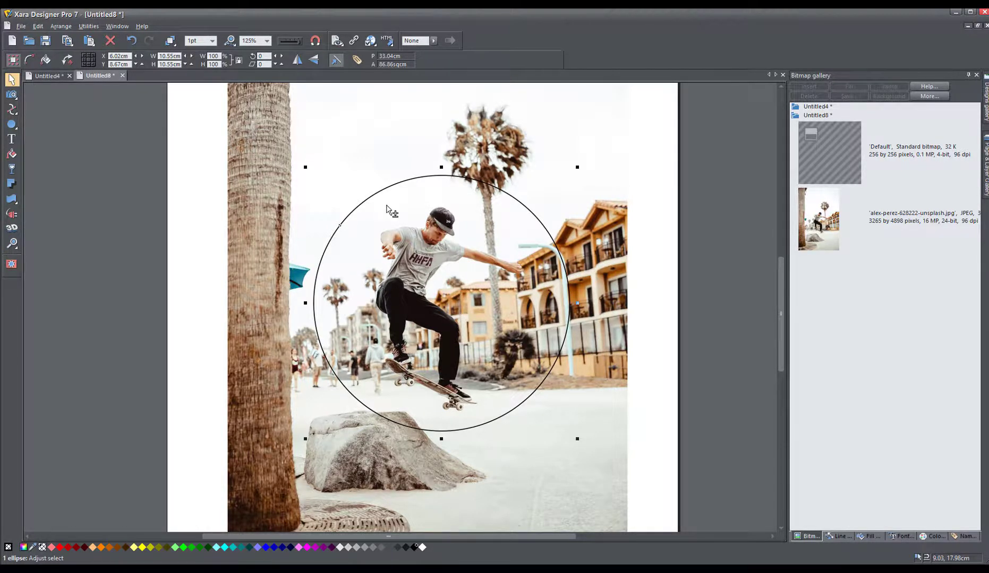
- Select the circle together with the photo and crop the photo to the circle with Intersect Shapes
left_click(383, 160, "shift")
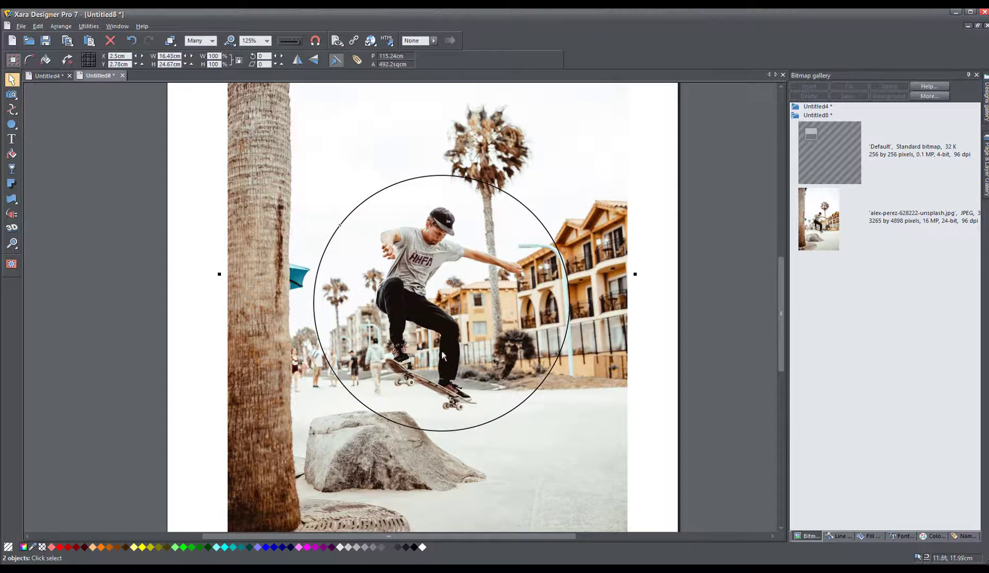
scroll(443, 355, "down", 4)
left_click(266, 155)
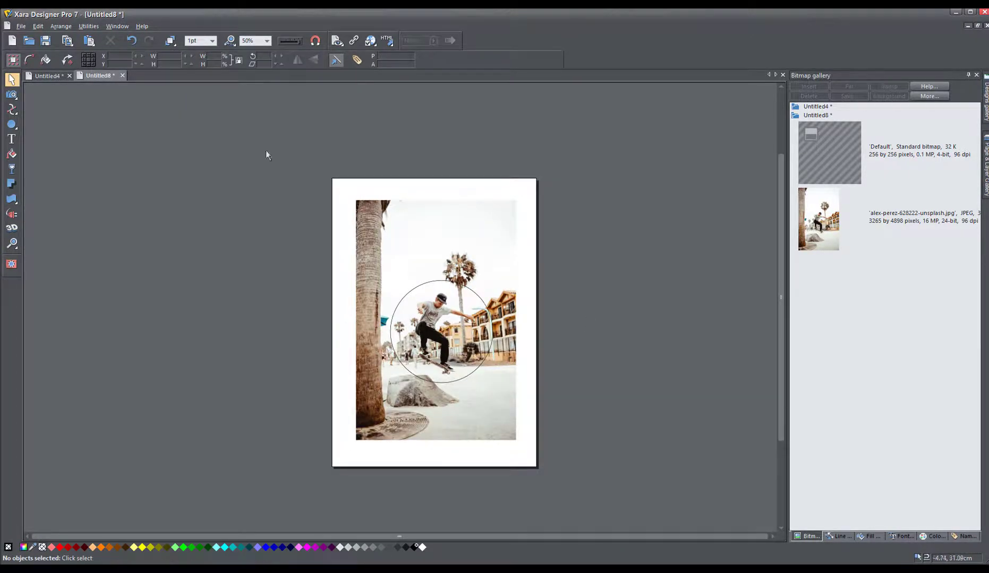
scroll(449, 338, "down", 1)
left_click_drag(297, 190, 553, 452)
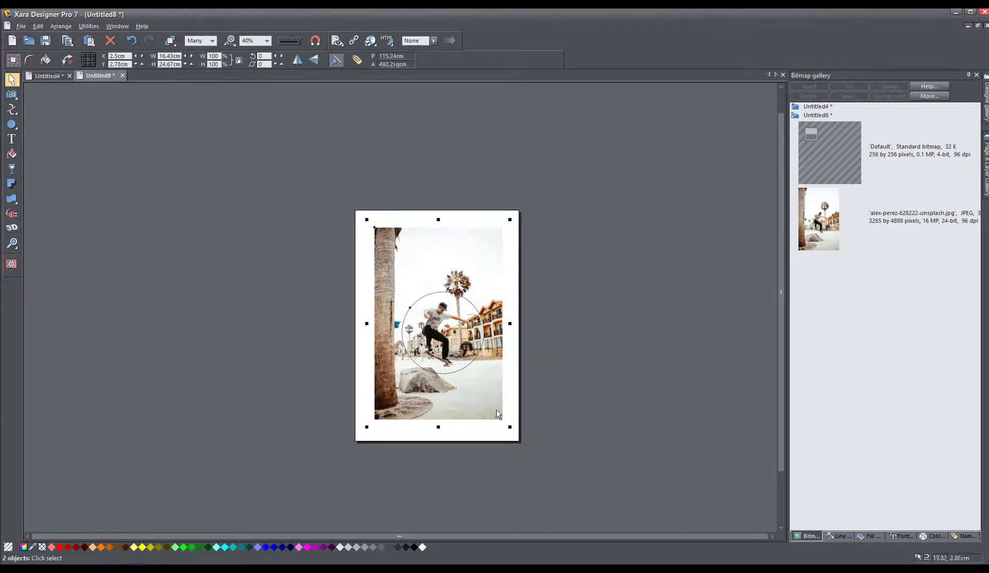
scroll(448, 347, "up", 2)
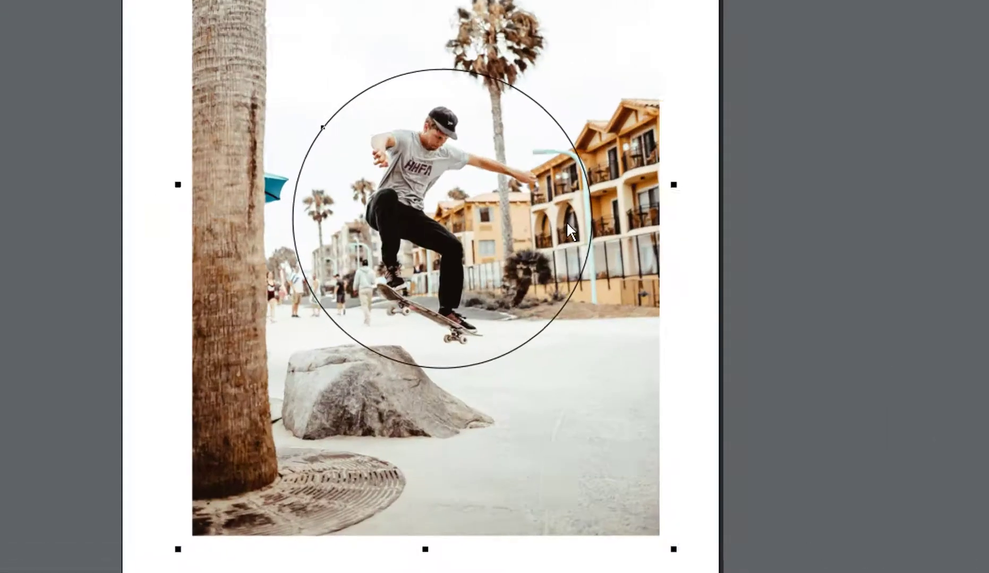
right_click(507, 324)
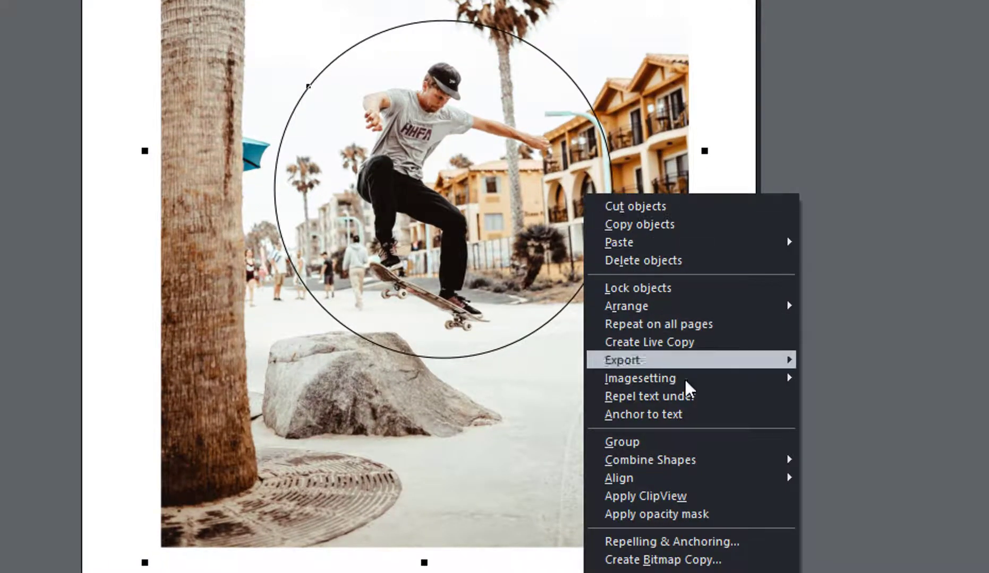
mouse_move(690, 461)
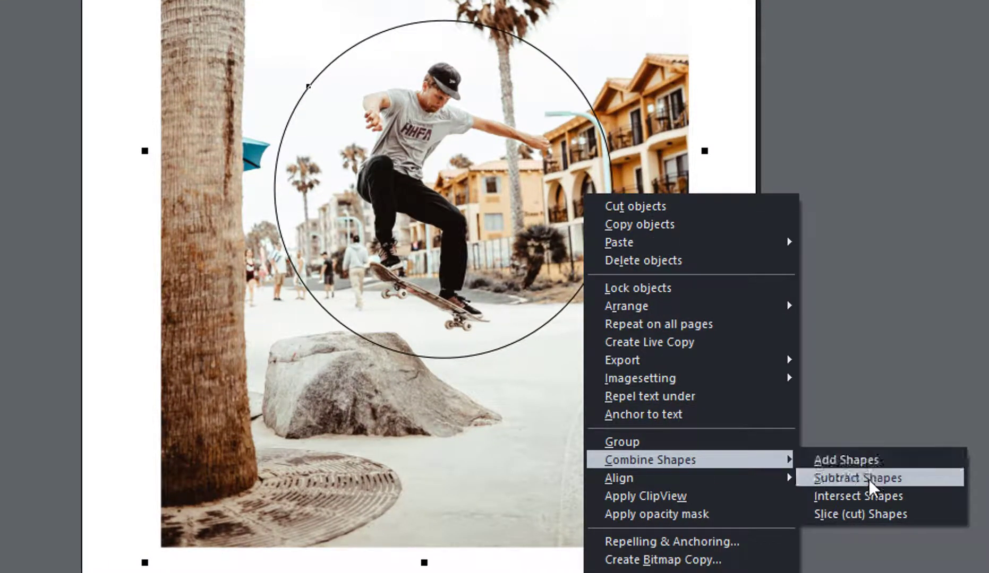
left_click(863, 496)
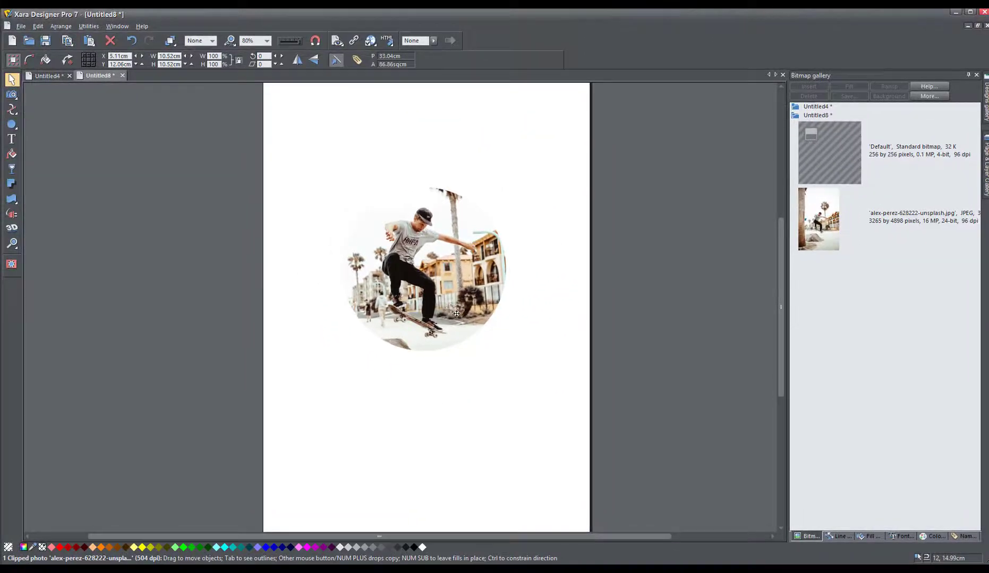
- Move the circular photo on the page to about X 5.2 cm, Y 9.4 cm
left_click_drag(455, 313, 436, 331)
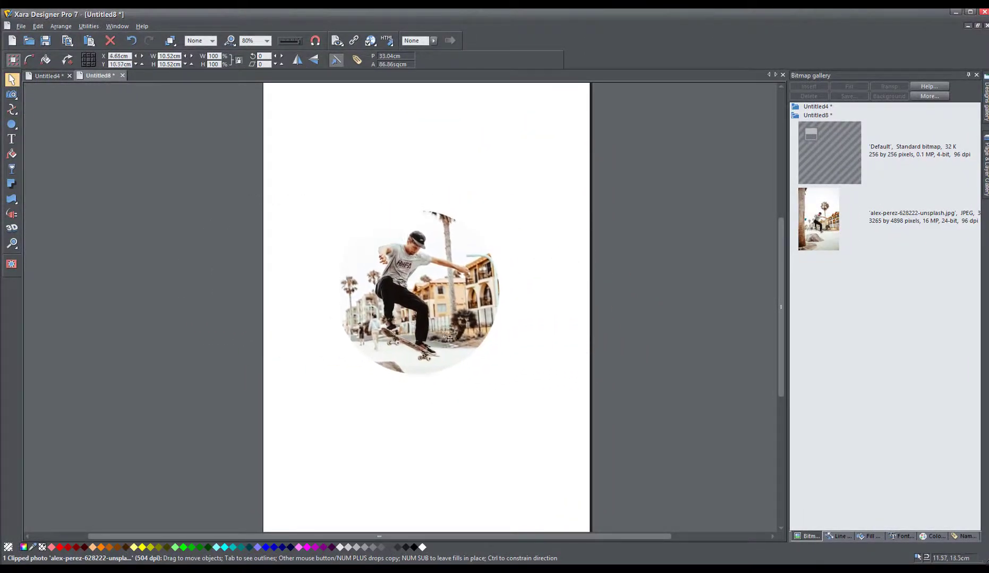
scroll(436, 331, "up", 2)
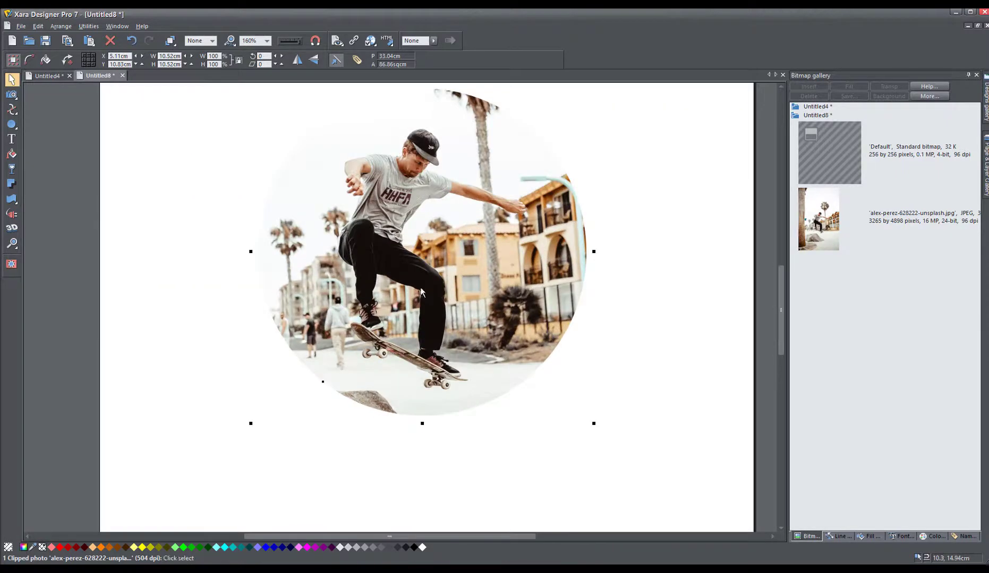
left_click_drag(426, 288, 429, 323)
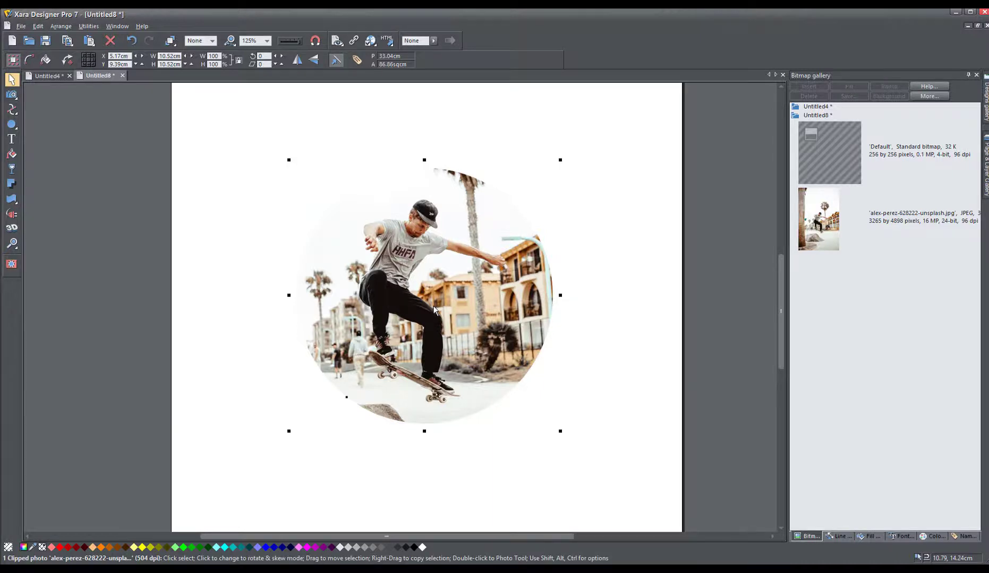
- Start exporting the circular photo to the Skaters folder with PNG as the file type
left_click(21, 26)
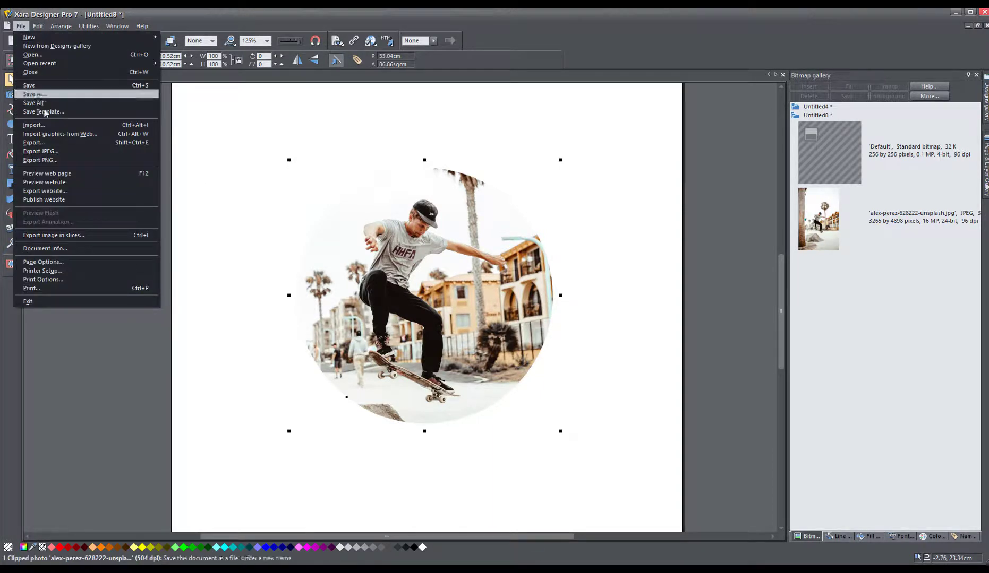
left_click(47, 142)
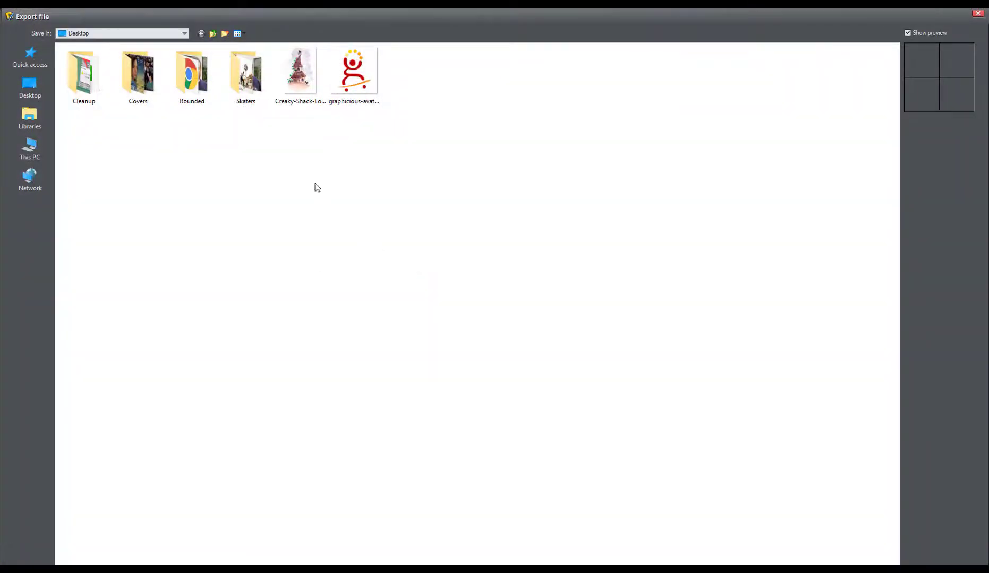
double_click(246, 74)
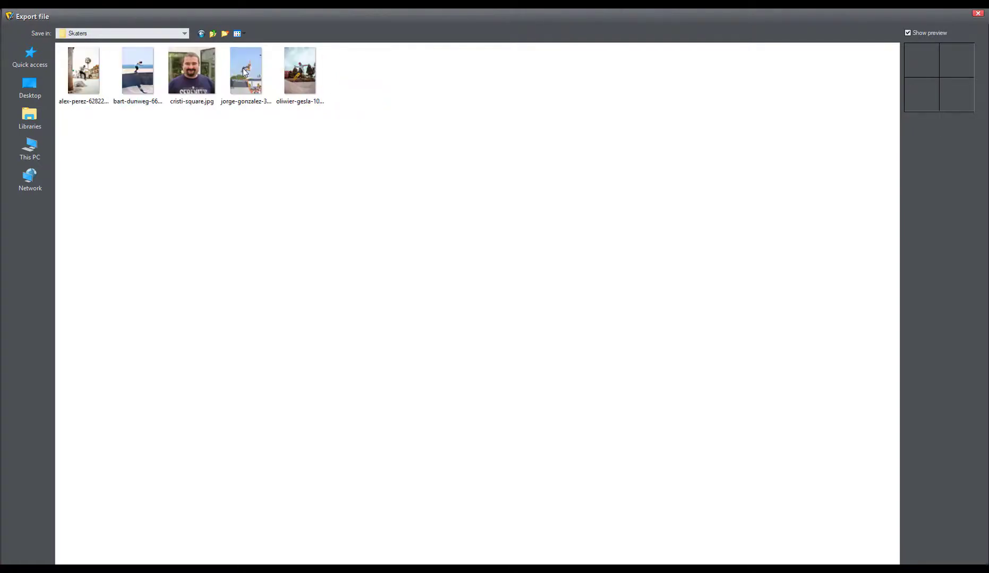
left_click(473, 564)
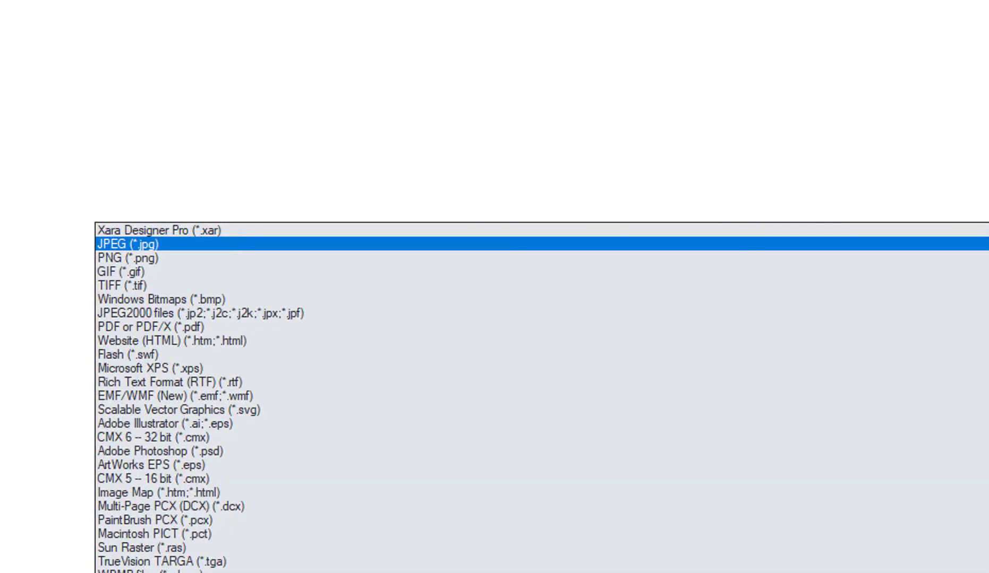
left_click(127, 258)
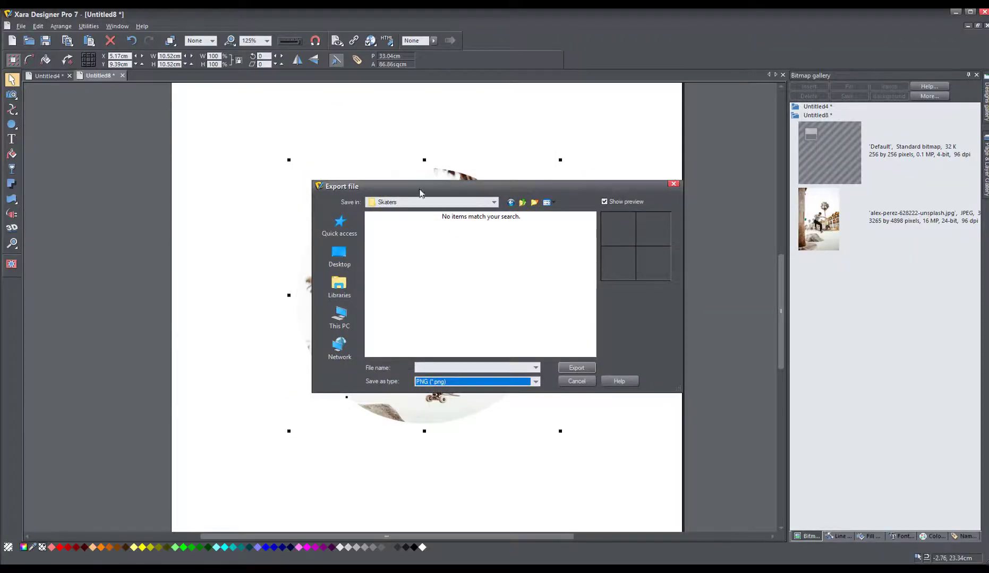
- Move and enlarge the export dialog, name the file rounded-skater, and proceed to the PNG export options
left_click_drag(419, 189, 221, 109)
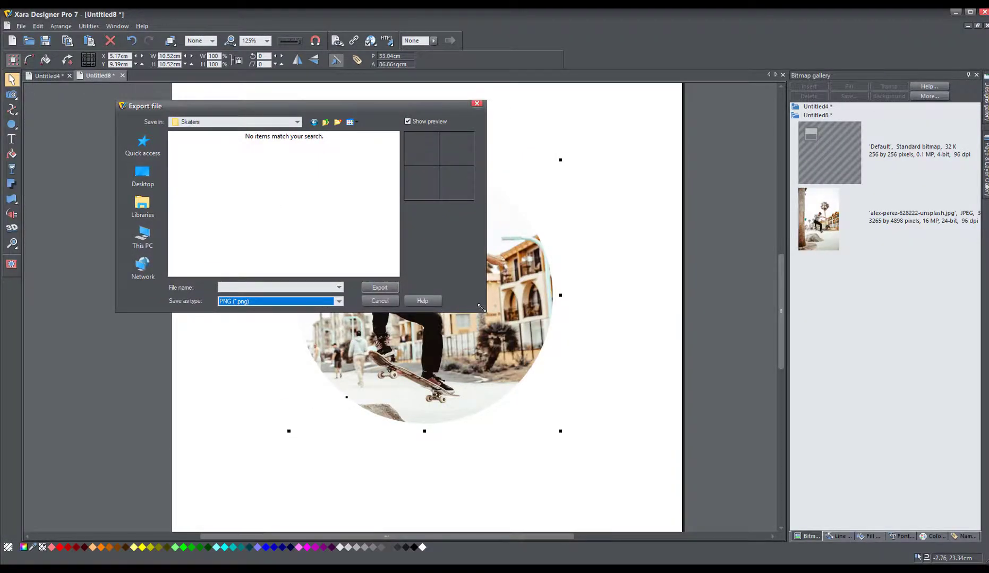
left_click_drag(481, 307, 748, 508)
left_click(465, 483)
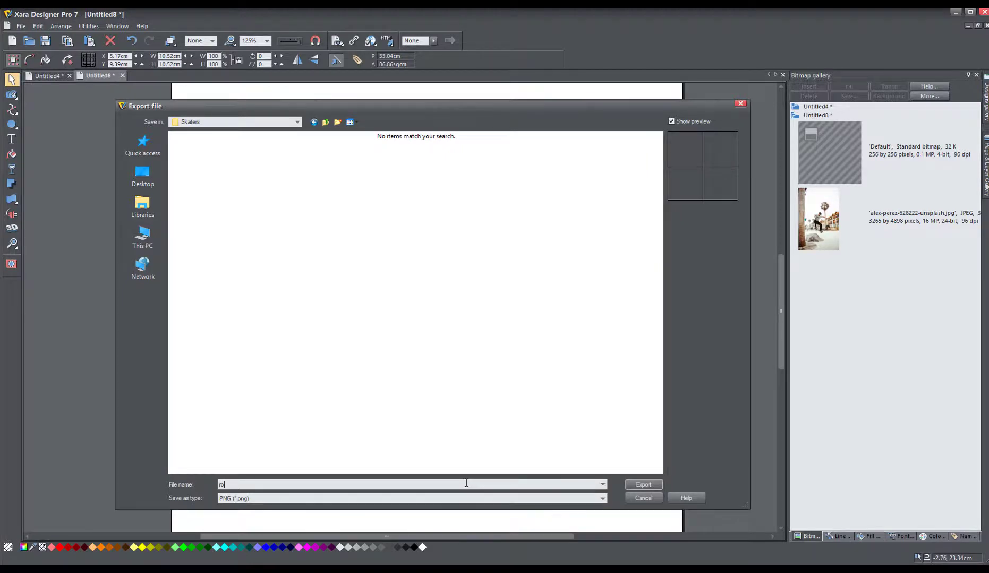
type("rounded-sck")
key("BackSpace")
key("BackSpace")
type("kater")
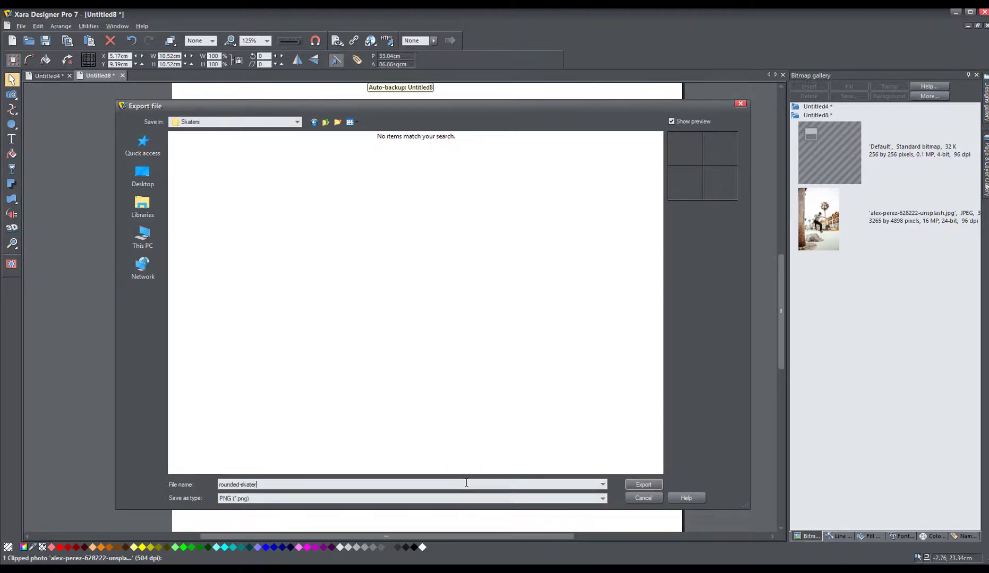
left_click(633, 484)
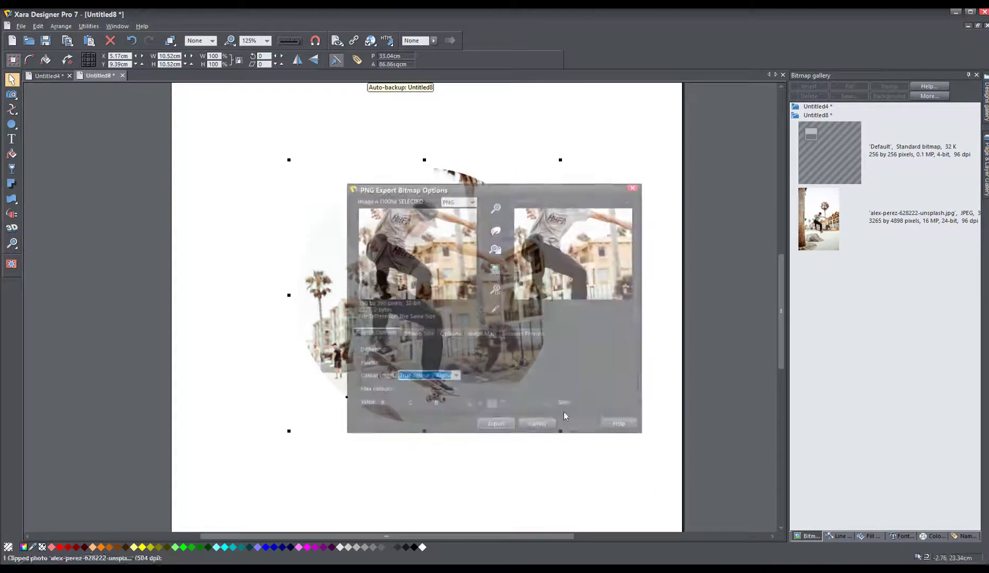
- Pan the export preview to the circle's upper right edge and set the colour depth to True colour + Alpha
left_click_drag(420, 258, 407, 401)
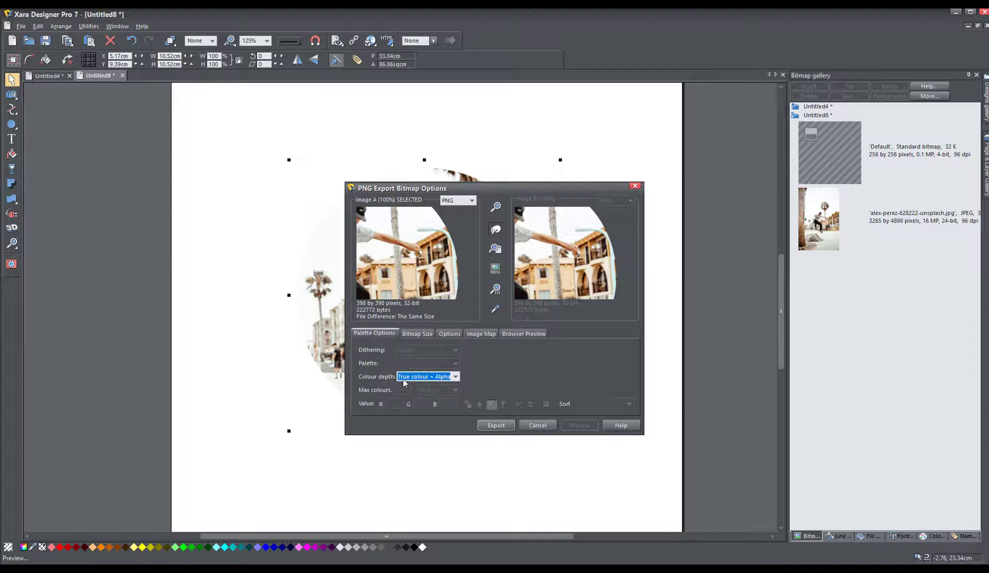
left_click(403, 380)
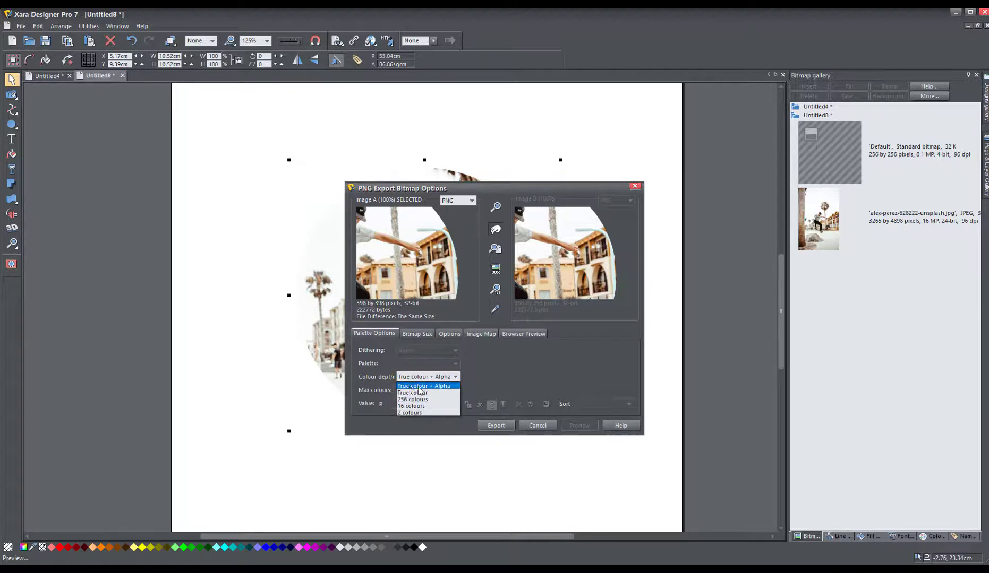
left_click(443, 387)
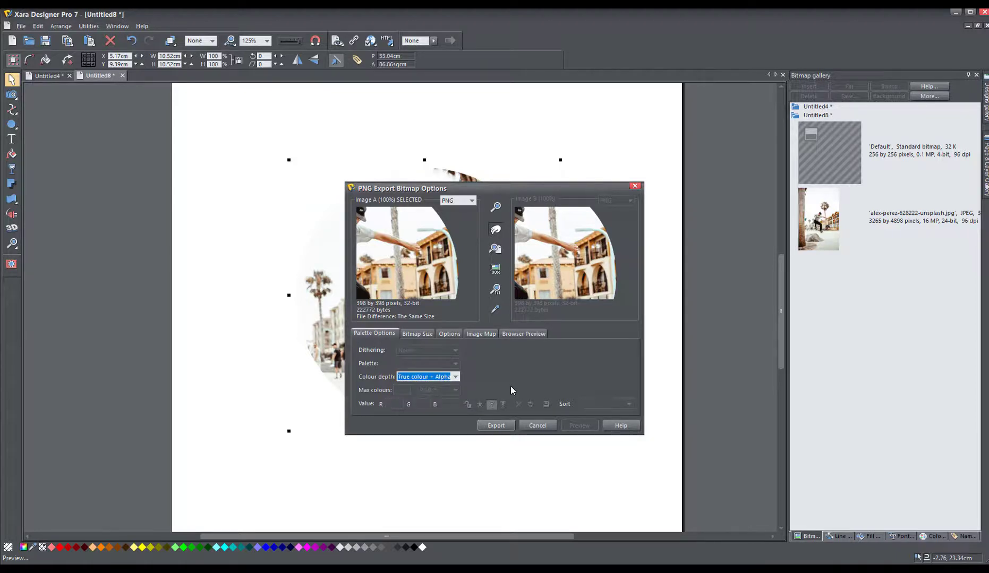
- Set the PNG bitmap size to 500 by 500 pixels and export the circular photo
left_click_drag(446, 290, 425, 234)
left_click(416, 334)
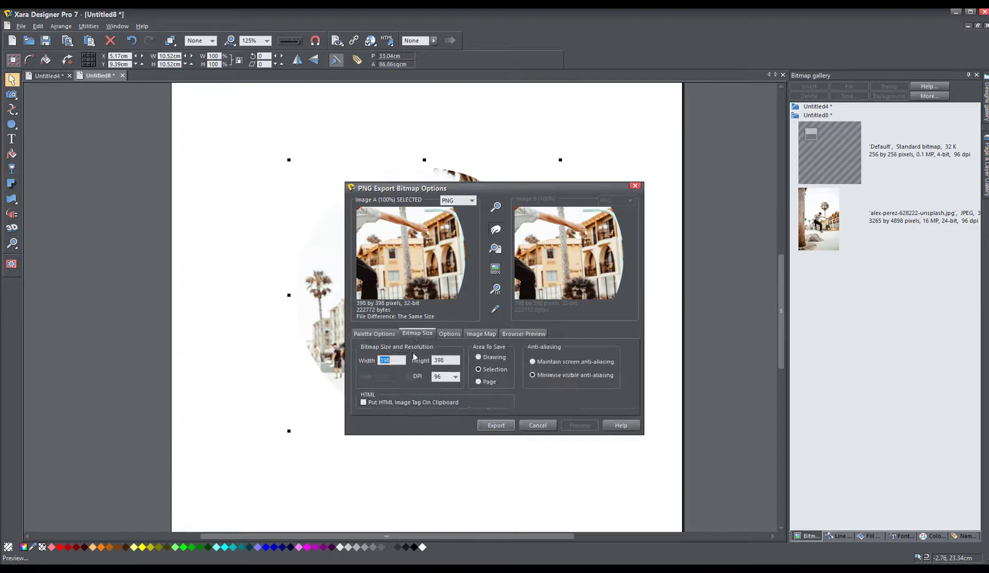
type("500")
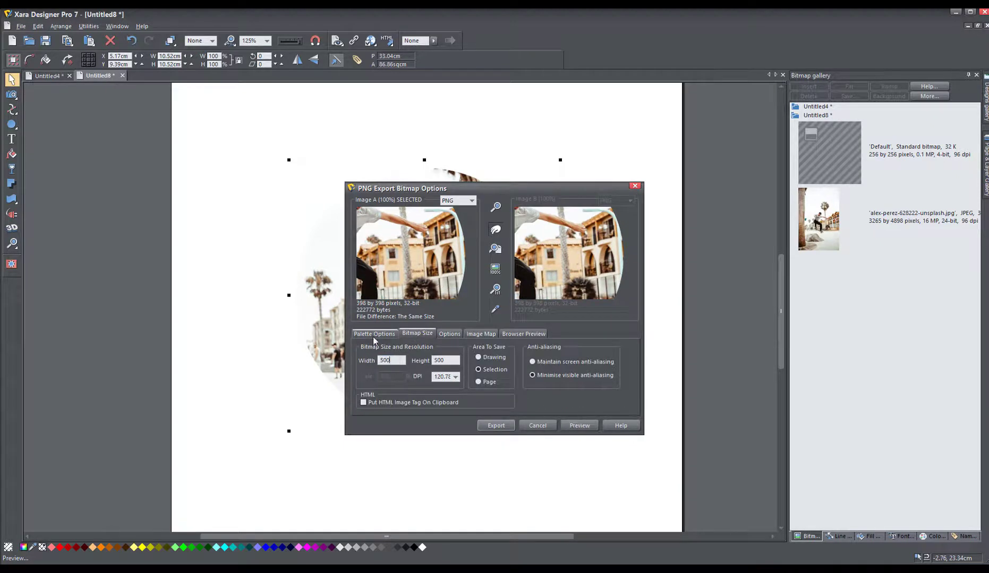
left_click(374, 334)
left_click(417, 334)
left_click_drag(420, 255, 425, 209)
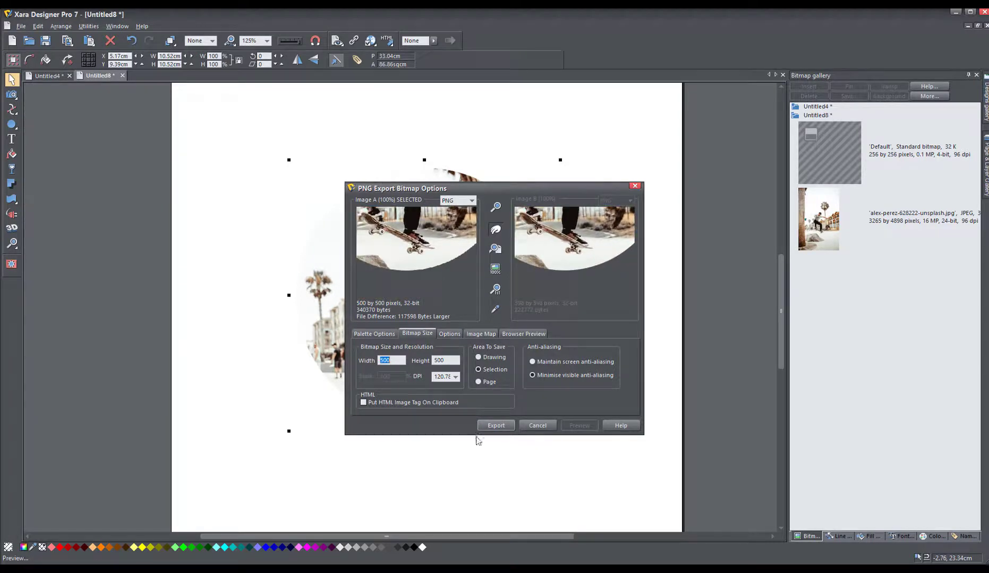
left_click(499, 427)
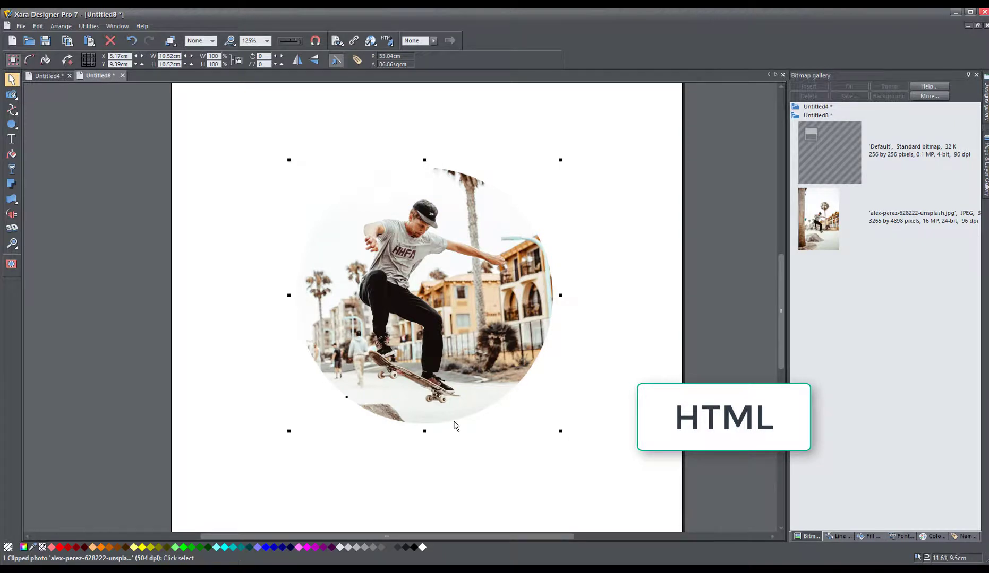
- Switch to the Rounded folder in File Explorer, enlarge its file icons to big thumbnails, and select rounded.html
key("alt+Tab")
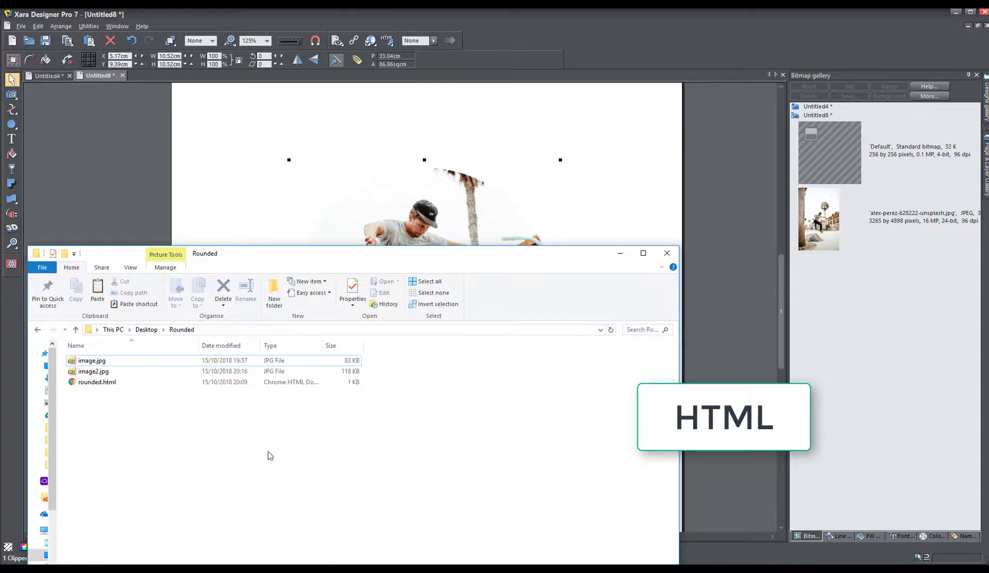
scroll(161, 470, "up", 3, "ctrl")
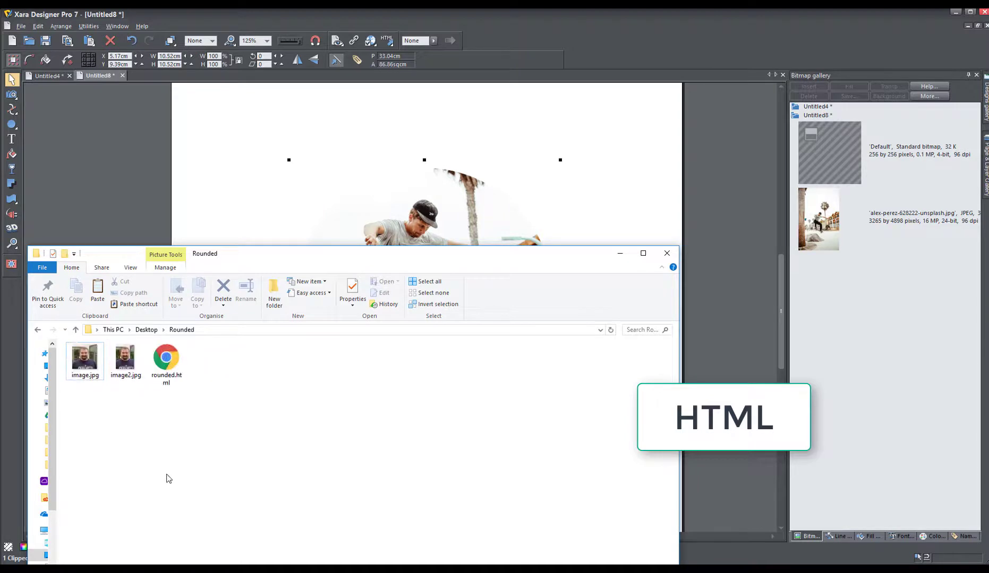
scroll(170, 481, "up", 1, "ctrl")
left_click(123, 374)
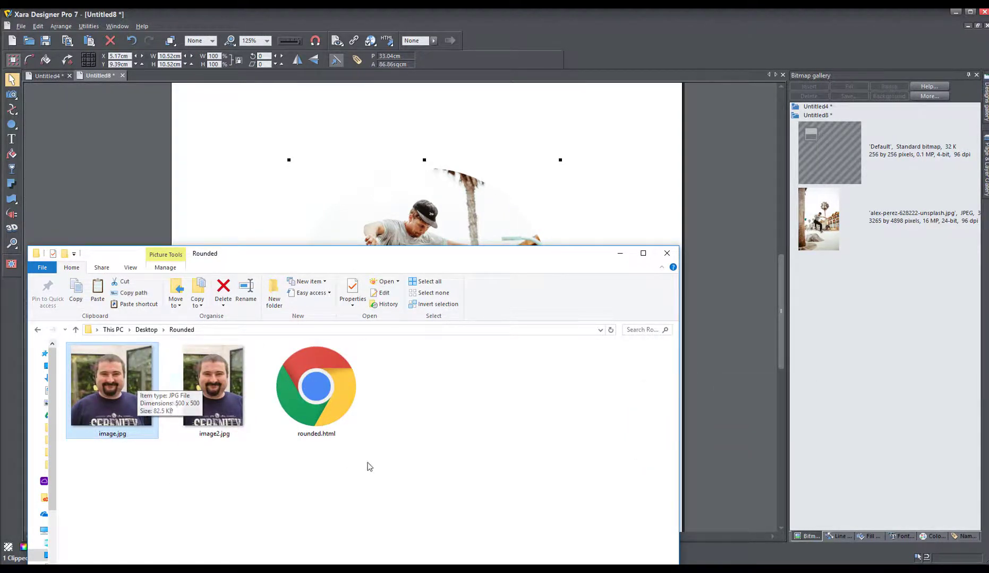
left_click(340, 396)
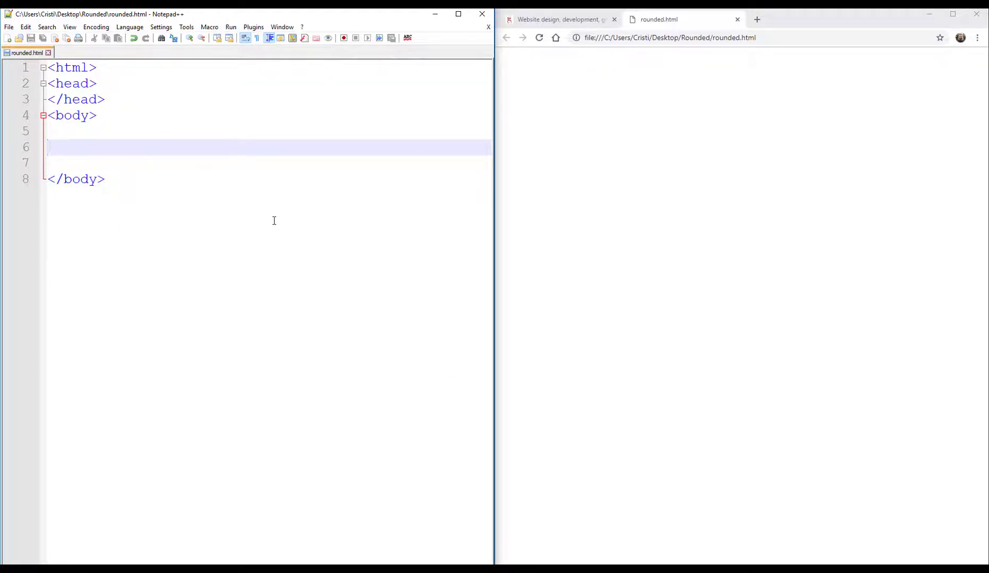
- In Notepad++, add an img tag with source image.jpg to the body of rounded.html, save, and reload the page in Chrome
type("<img ")
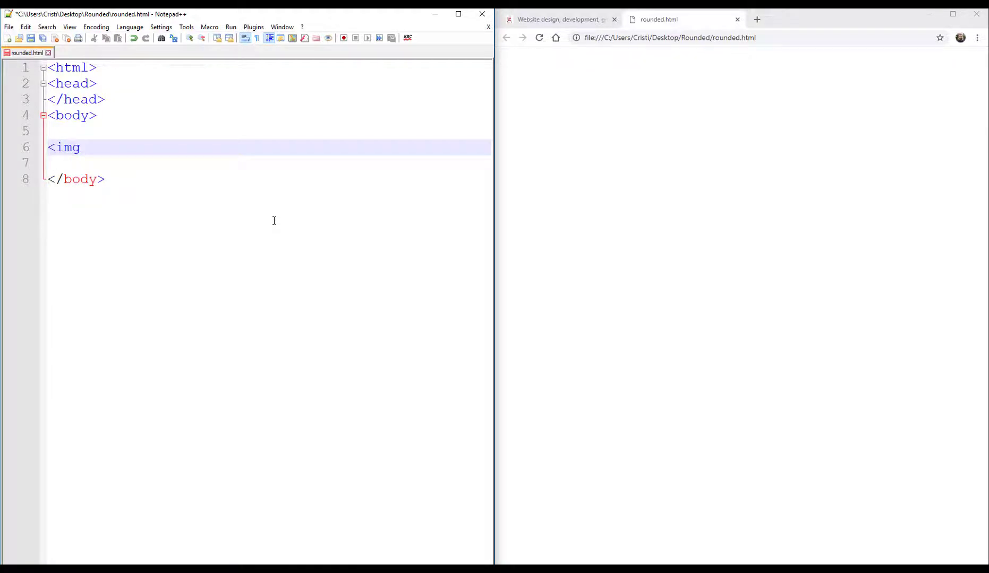
type("src=\"image")
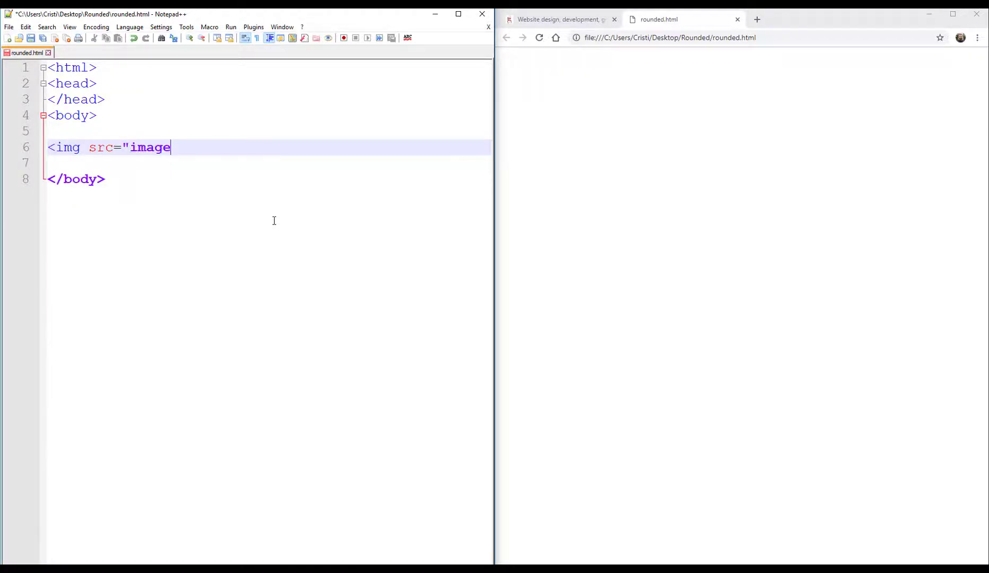
type(".jpg\" ")
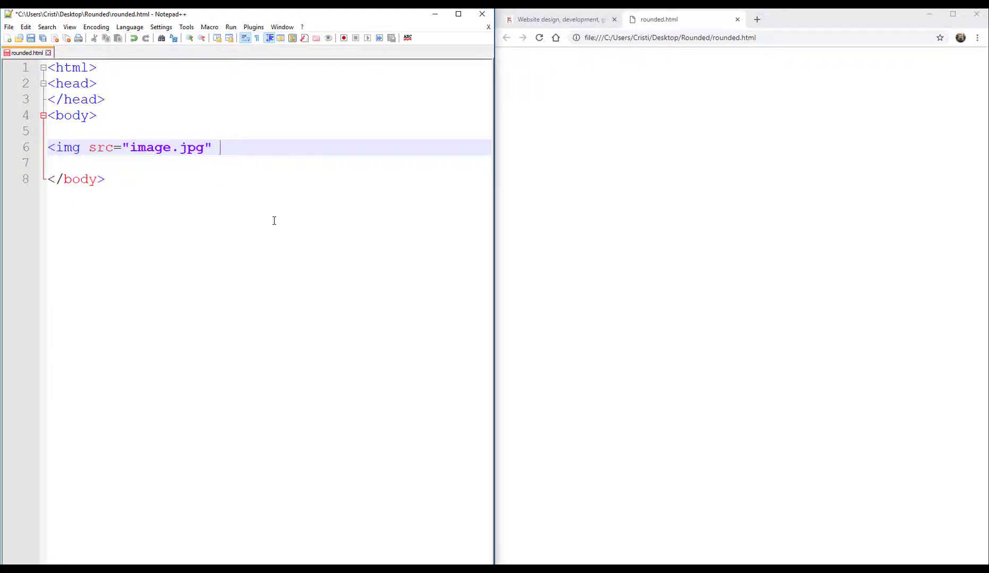
type("/>")
key("ctrl+s")
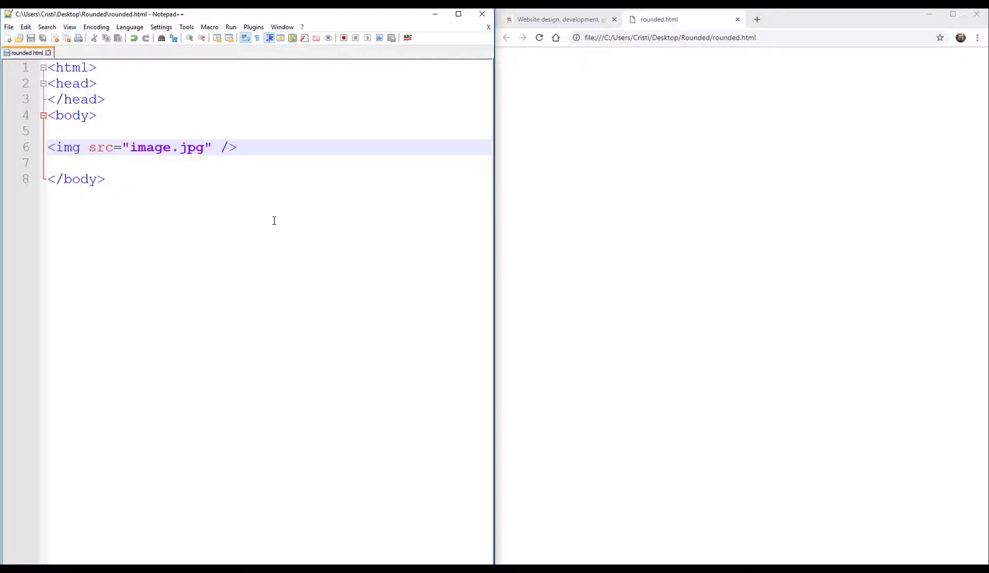
left_click(540, 40)
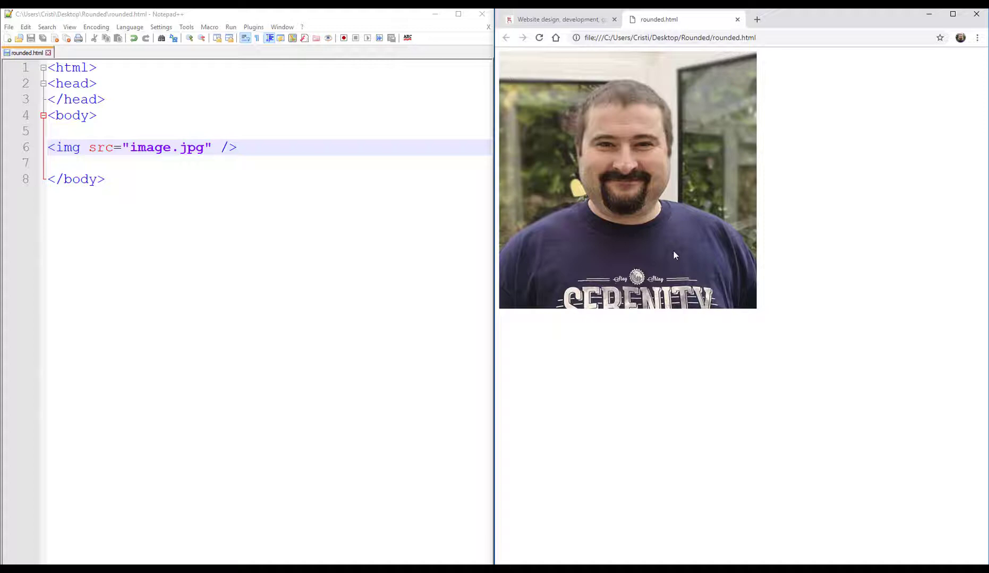
- Add the inline style "border-radius: 50%;" to the img tag, save the file, and reload the page
left_click(213, 149)
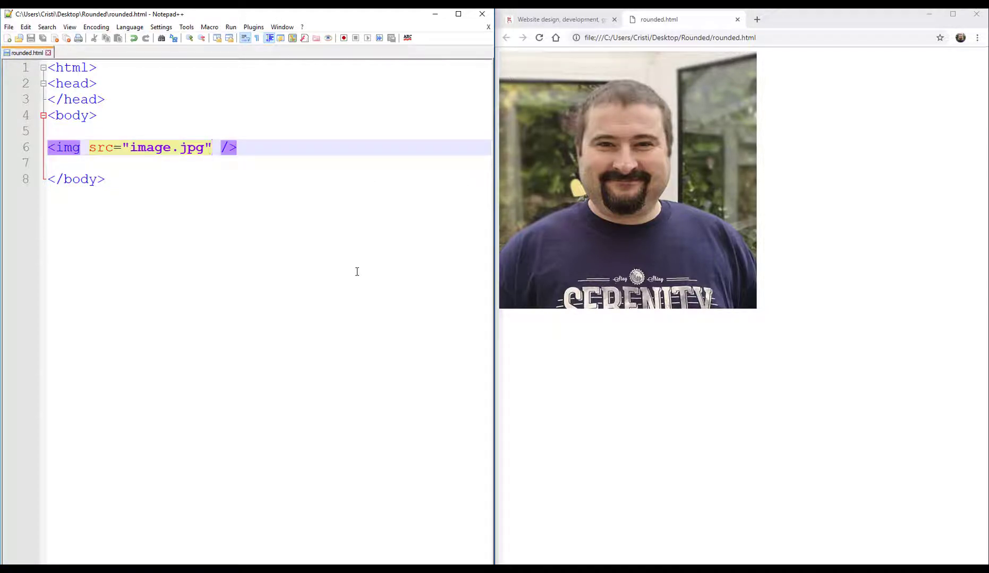
type("styl ")
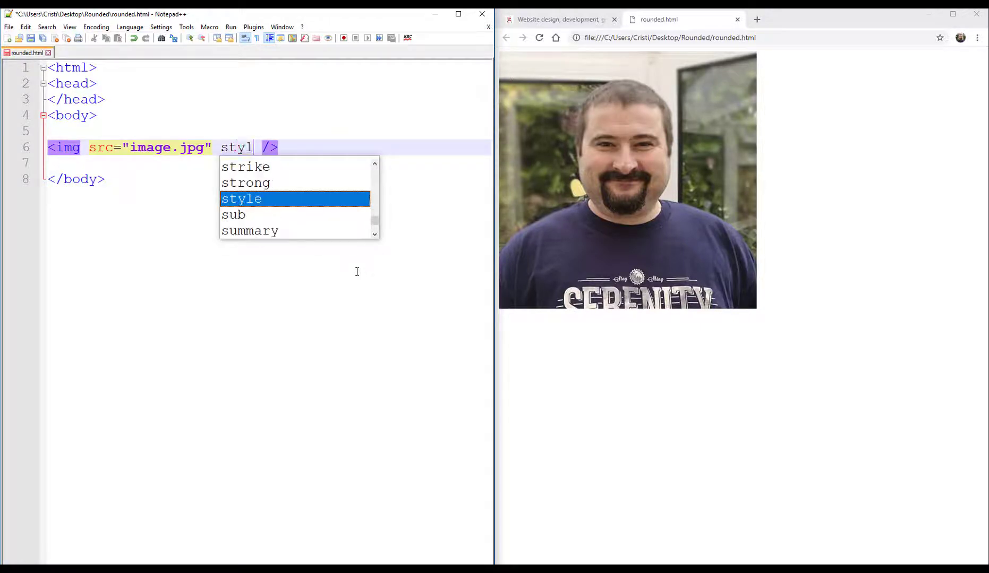
type("e=\"")
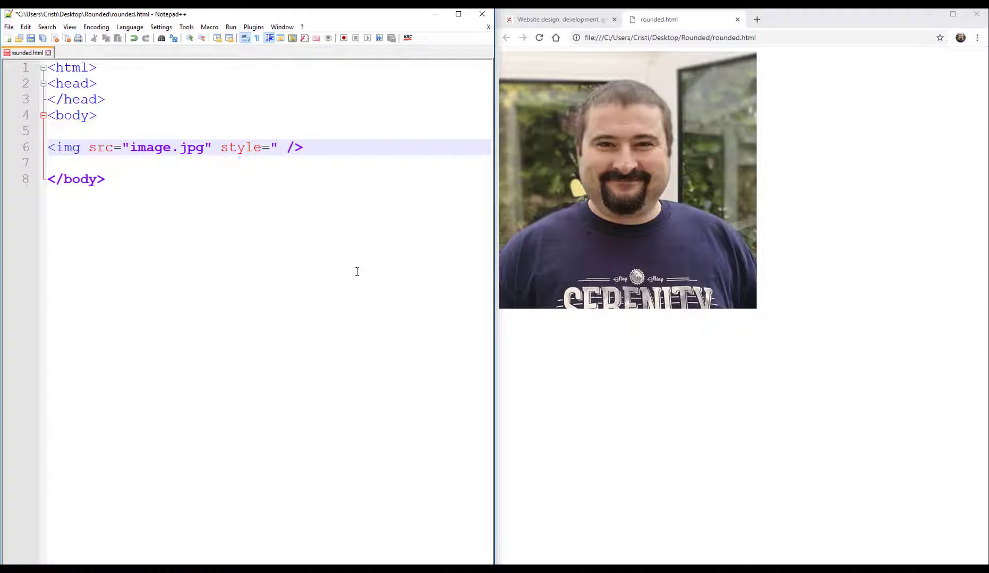
type("border-rad")
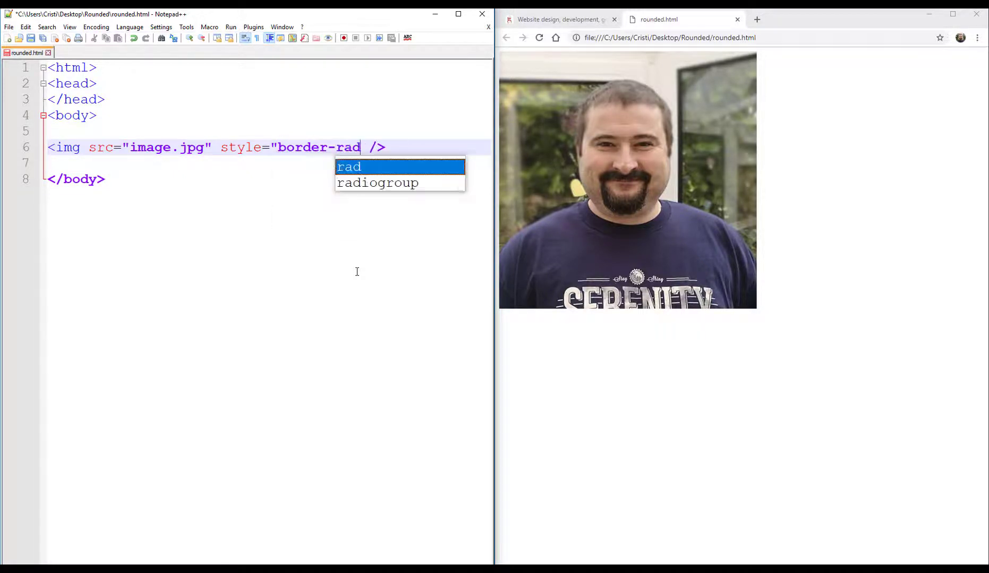
type("ius: ")
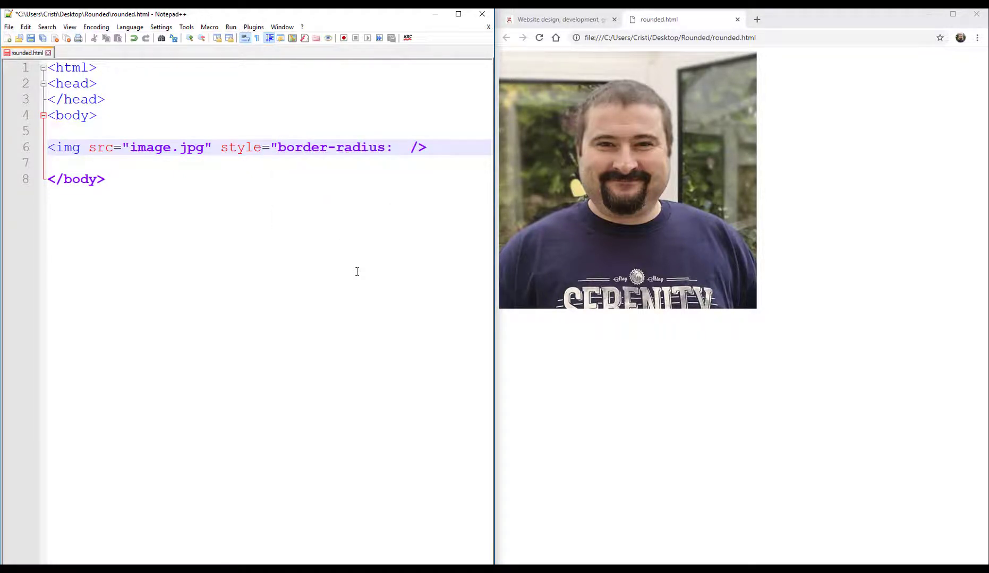
type("50%;\"")
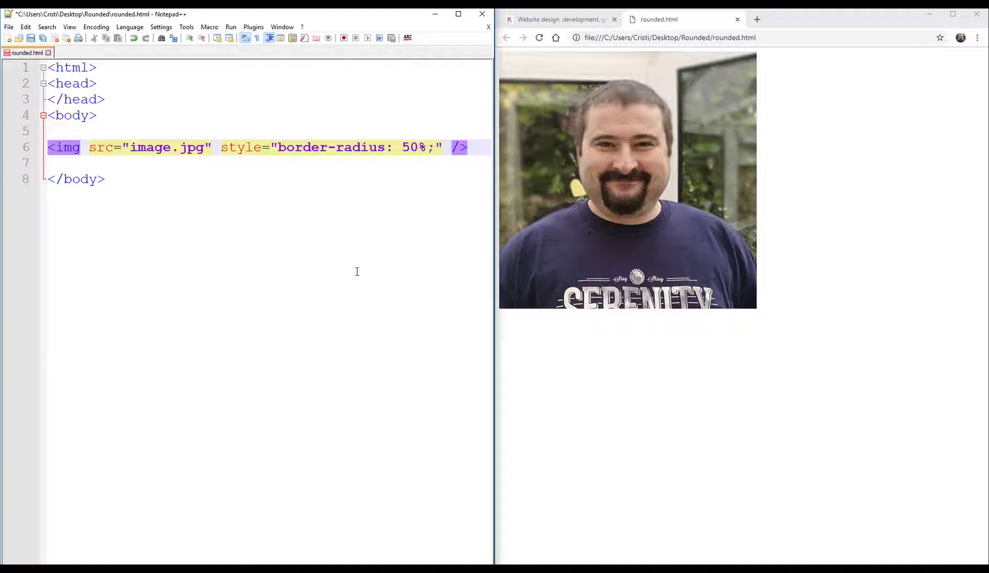
key("ctrl+s")
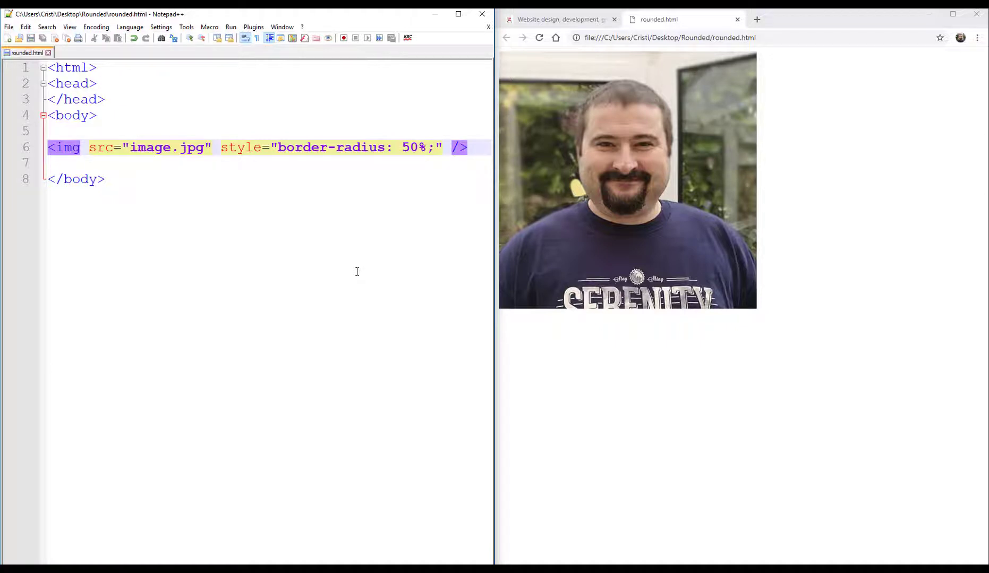
left_click(540, 38)
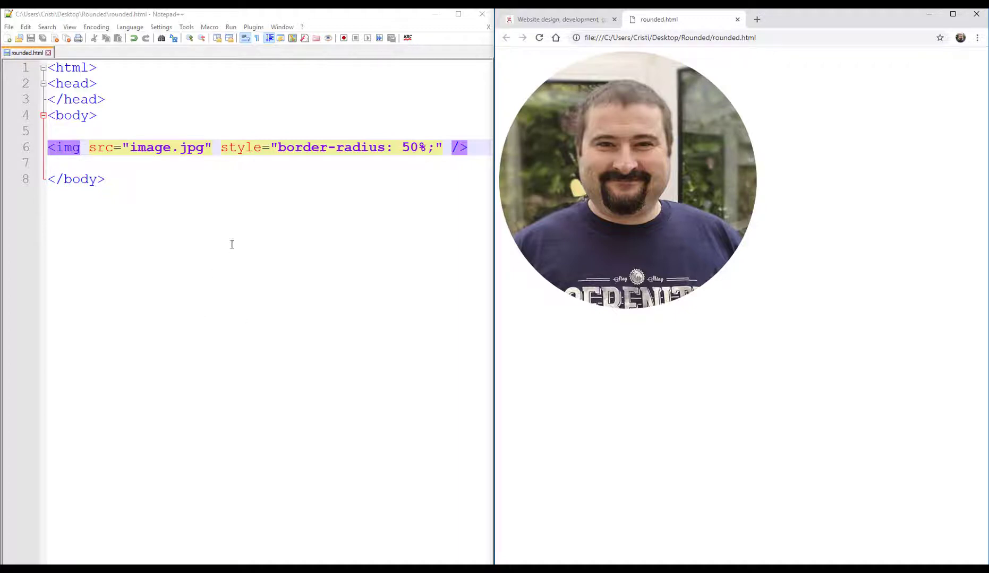
left_click(224, 137)
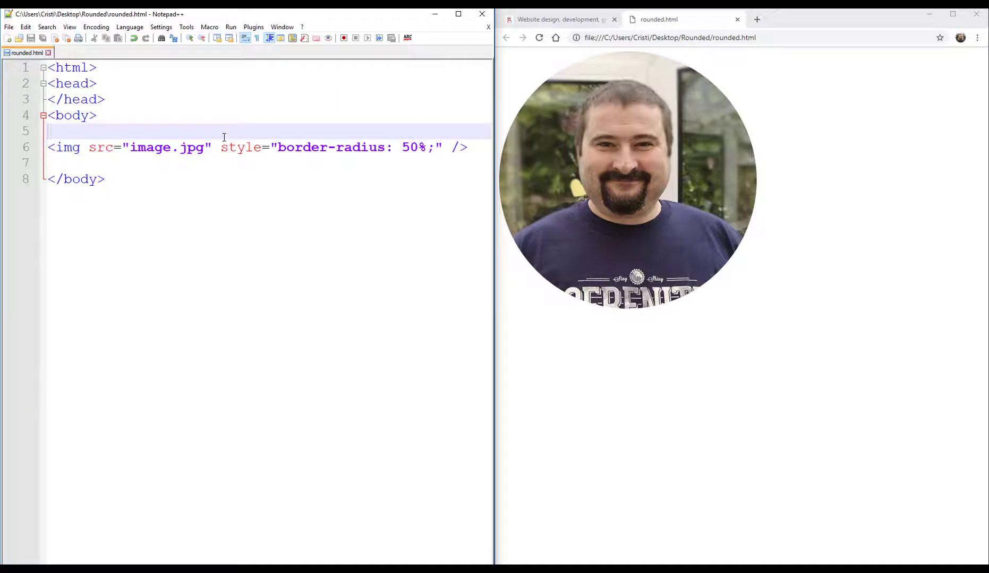
key("Return")
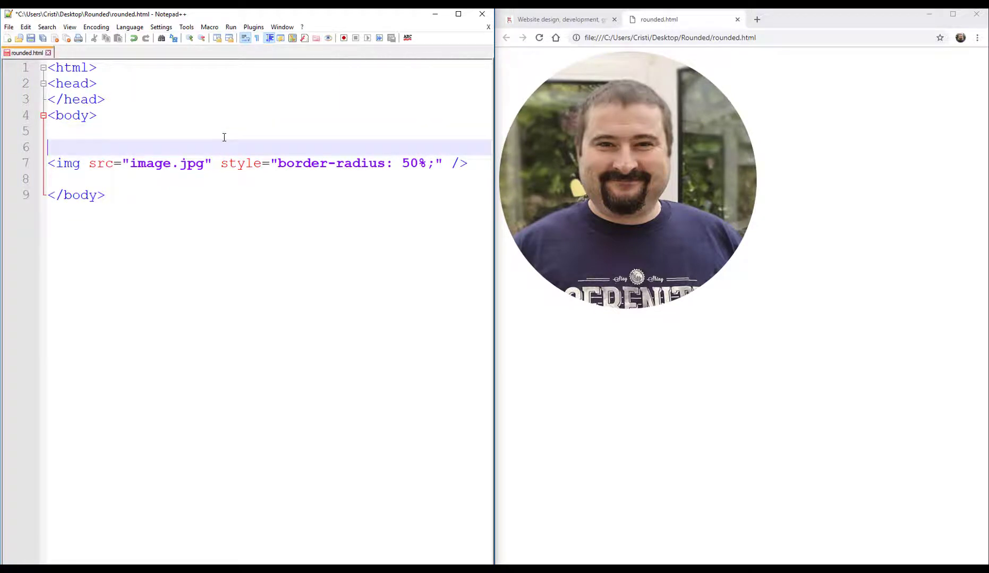
type("<")
key("BackSpace")
key("BackSpace")
- Add the inline style "background-color: blue;" to the body tag, save the file, and reload the page
key("Up")
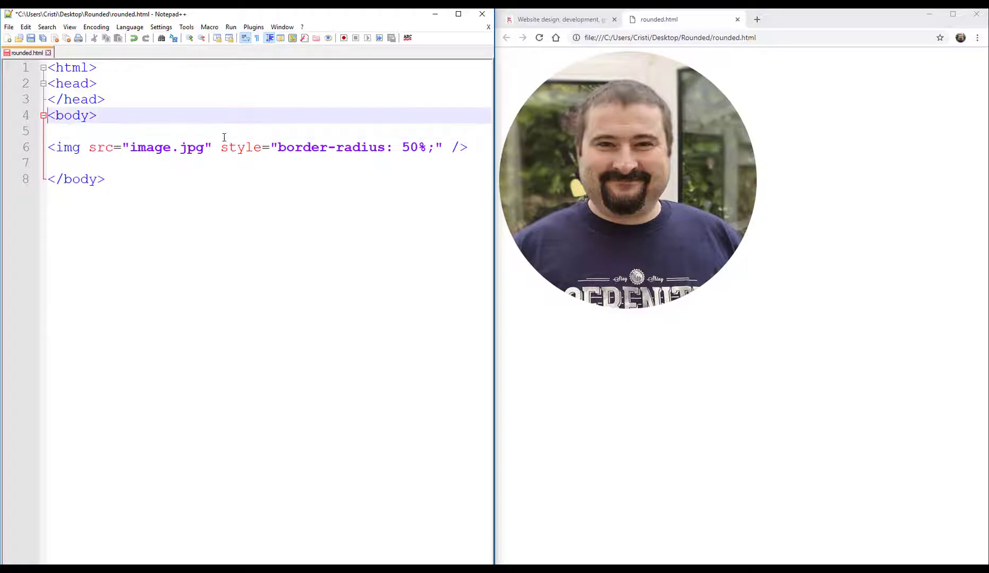
key("End")
key("Left")
type("style=\"backgrou")
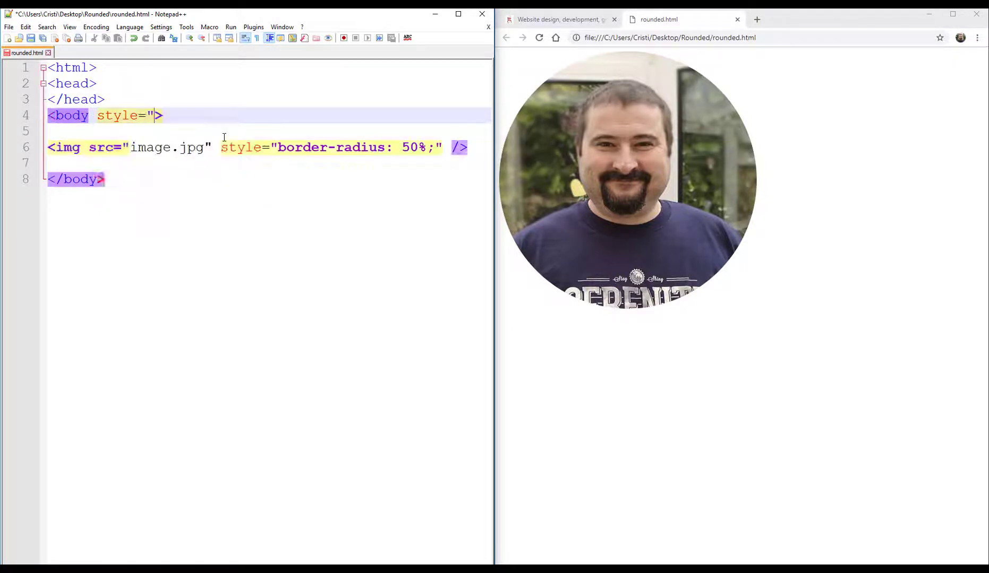
type("ndf-c")
key("BackSpace")
key("BackSpace")
key("BackSpace")
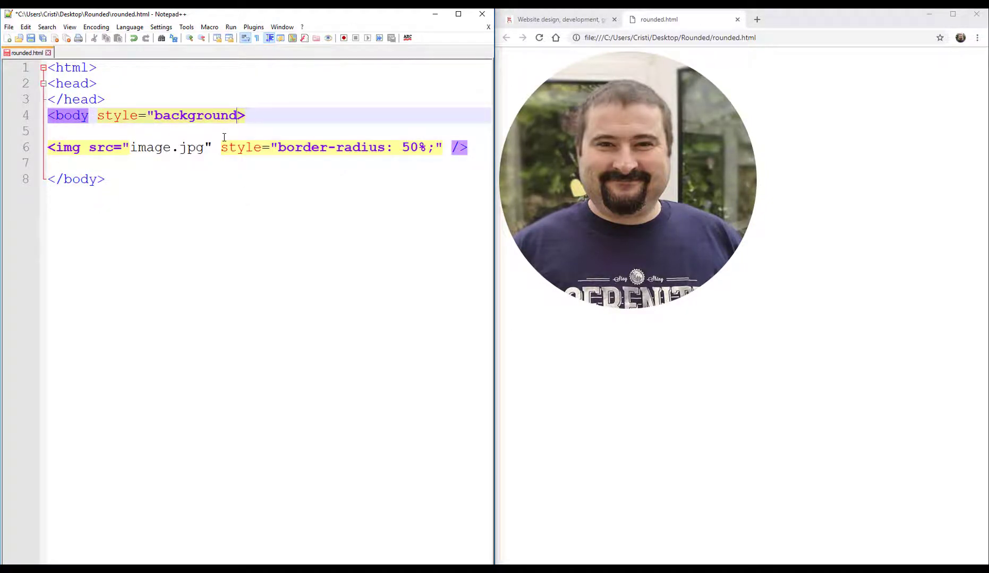
type("-color: blue;\"")
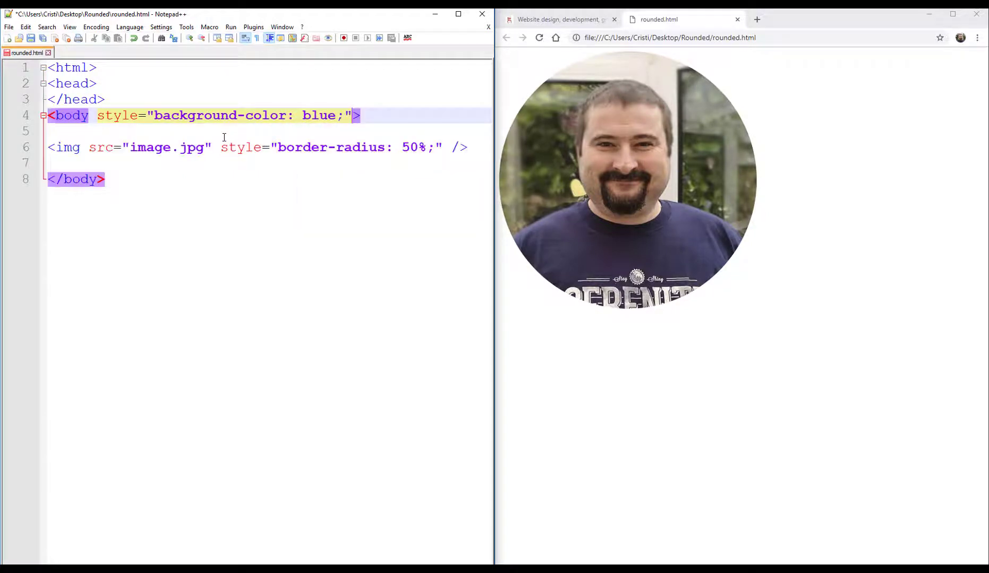
key("ctrl+s")
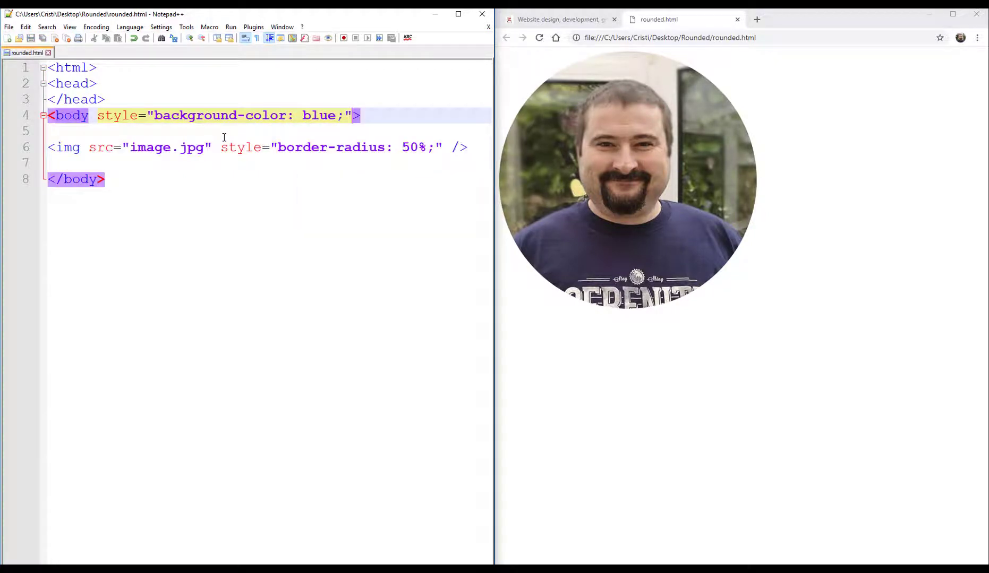
left_click(539, 37)
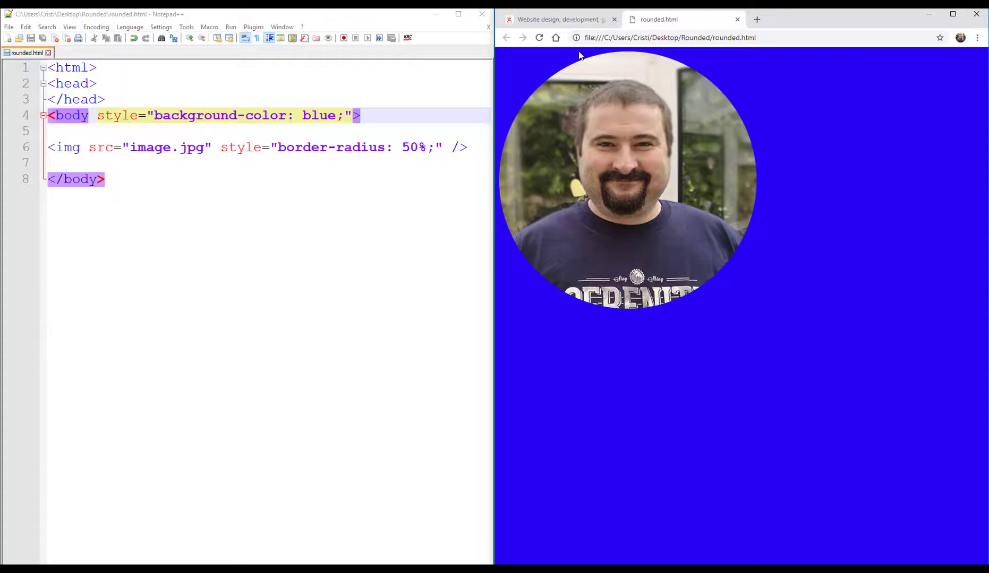
- View image2.jpg from the Rounded folder and change the img source in rounded.html to image2.jpg, saving the file
left_click(223, 192)
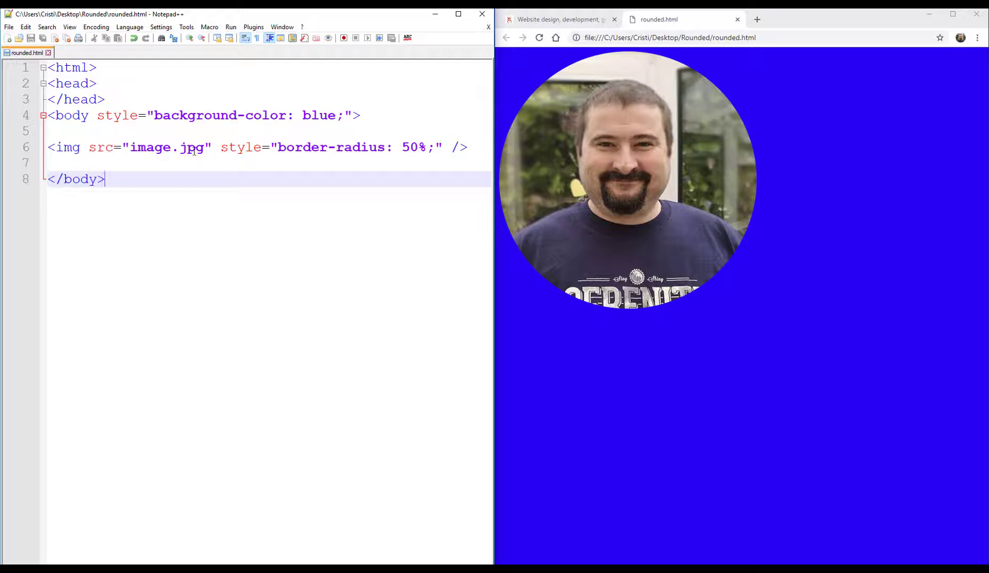
left_click(170, 148)
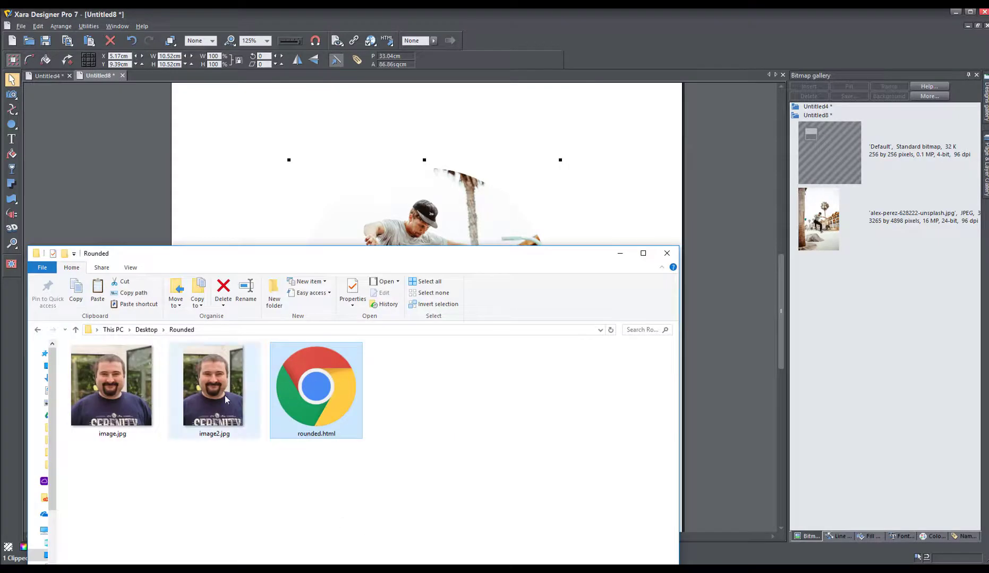
double_click(225, 396)
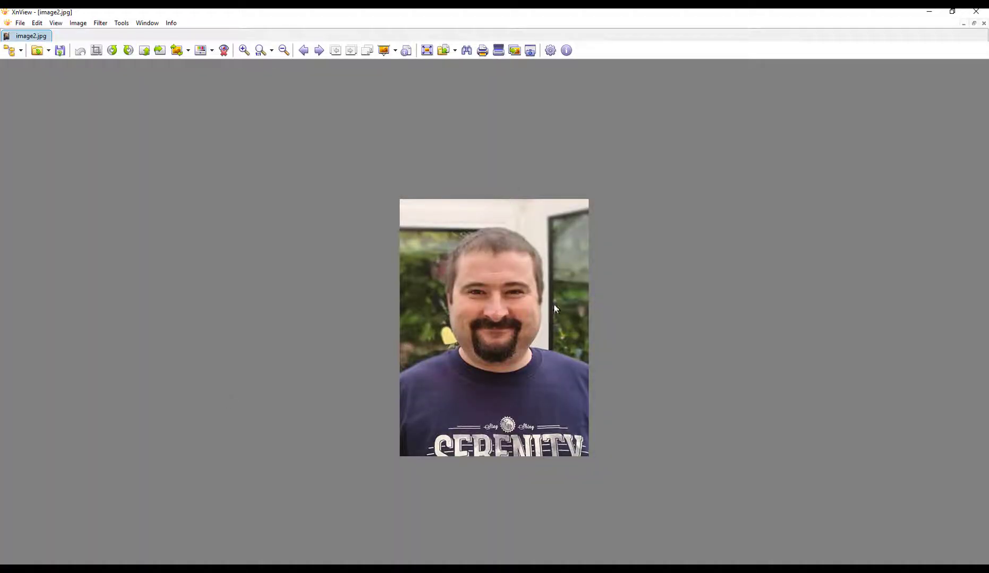
left_click(975, 11)
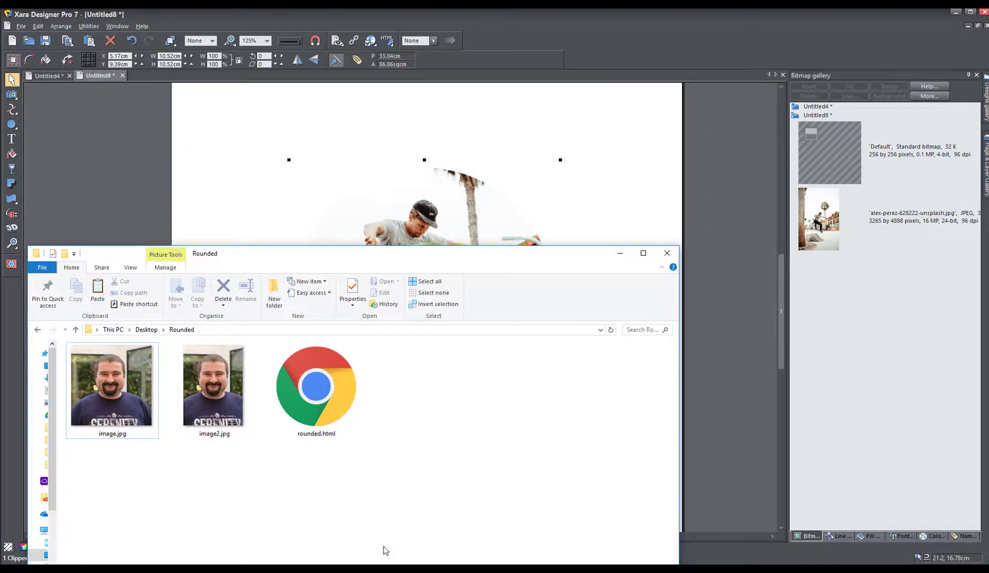
key("alt+Tab")
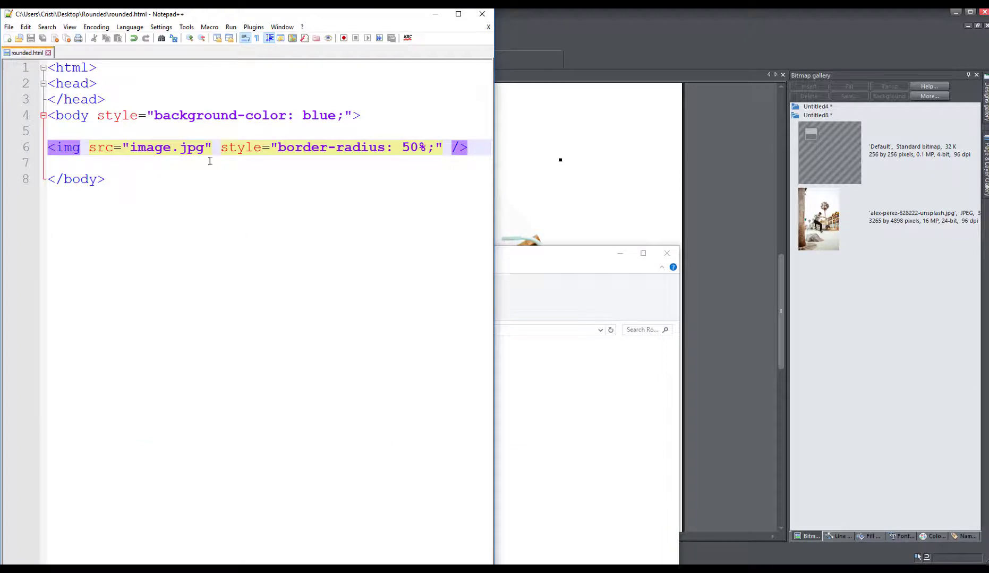
type("2")
key("ctrl+s")
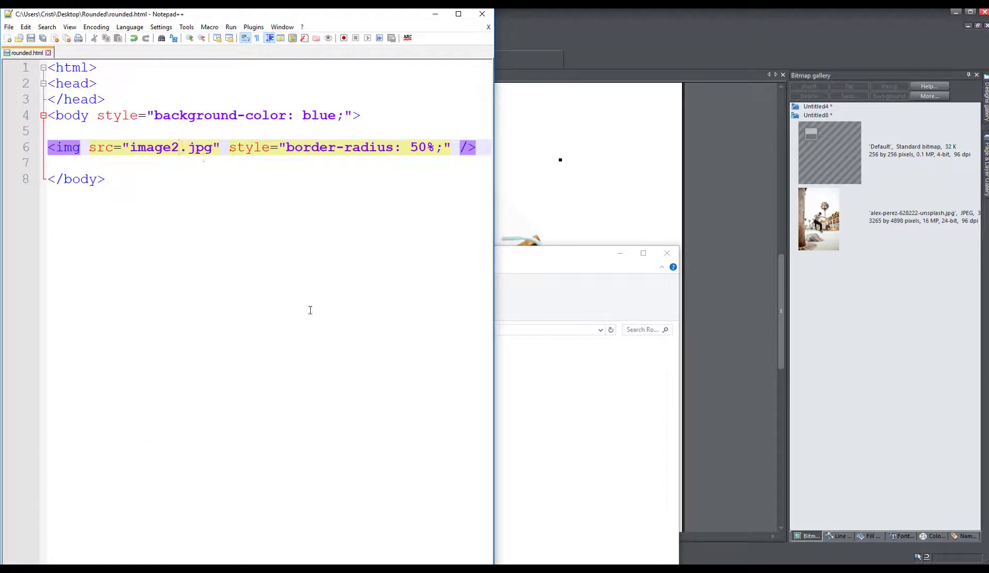
- Switch to Chrome and reload rounded.html to render image2.jpg with the 50% border radius
key("alt+Tab")
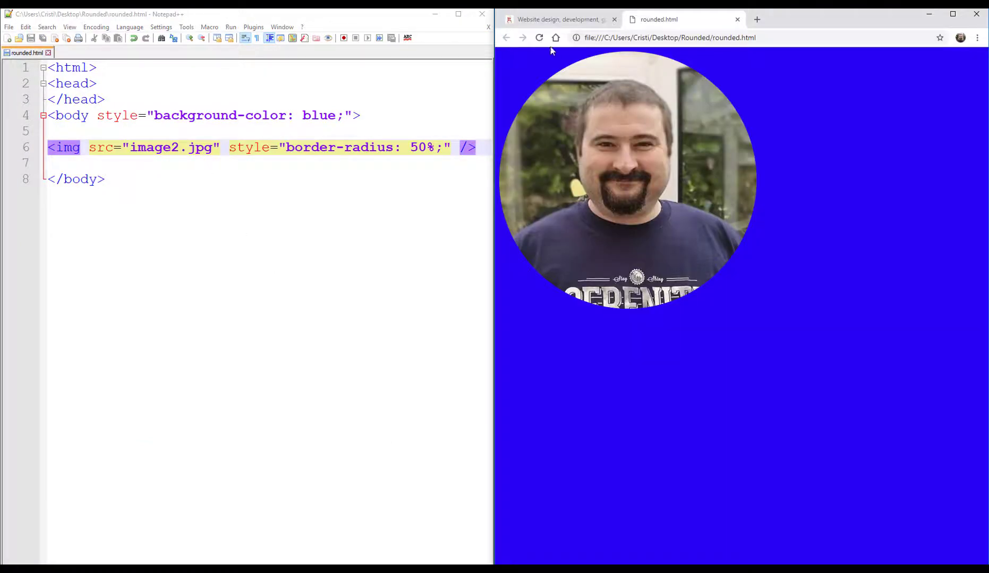
left_click(539, 38)
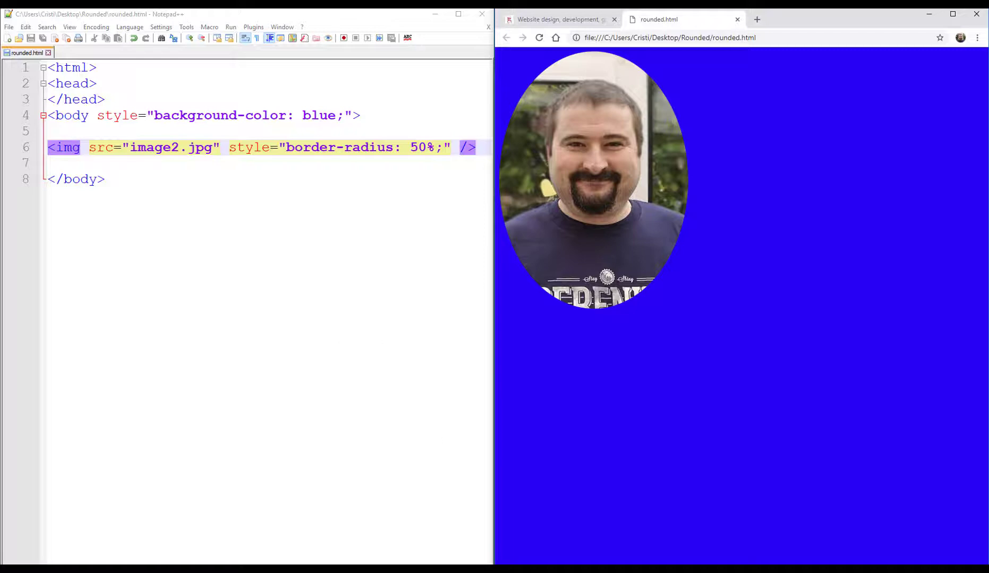
- Compare the circular skateboarder crops in Xara Designer Pro and Photoshop with the rounded page in Chrome and its code in Notepad++
mouse_move(646, 570)
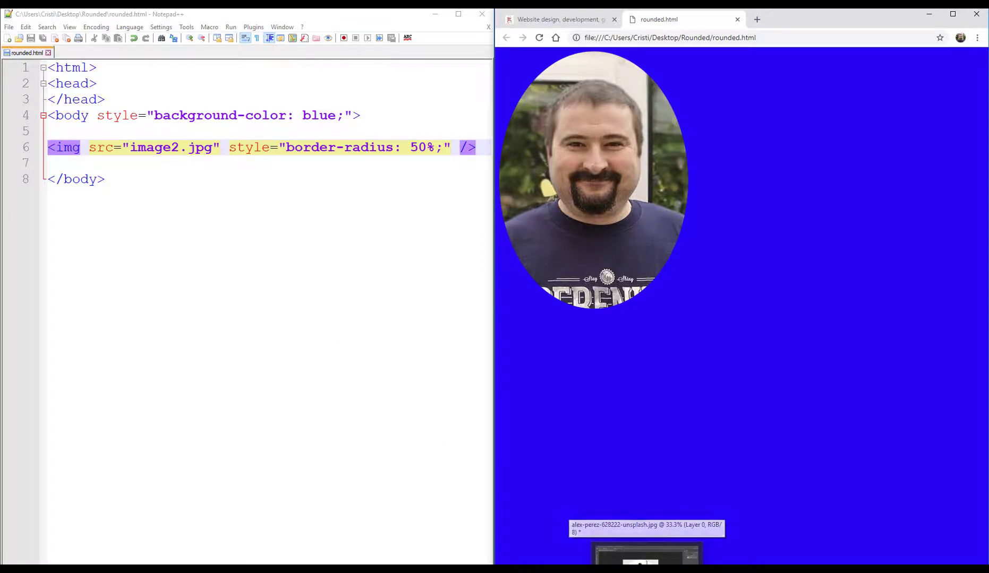
left_click(396, 552)
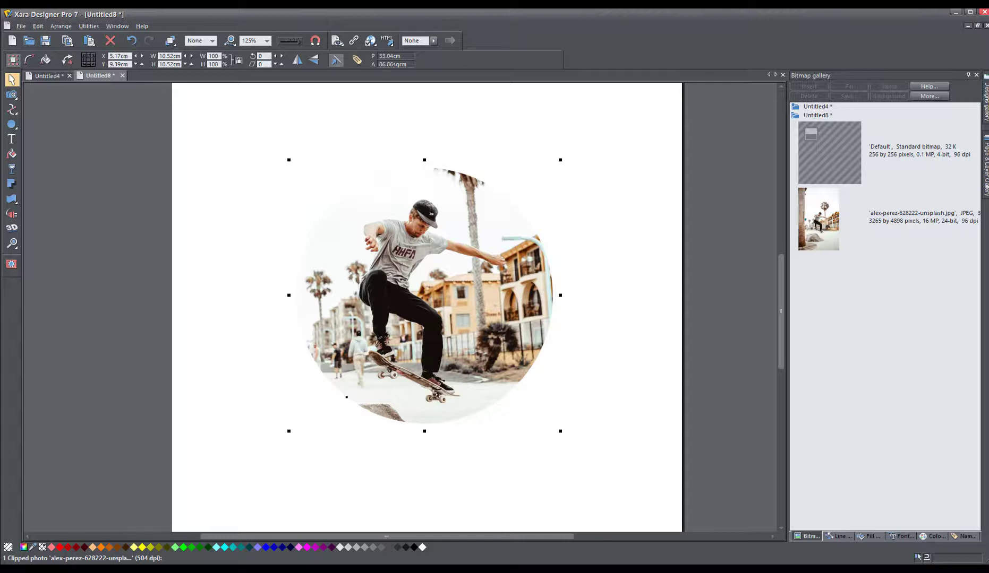
key("alt+Tab")
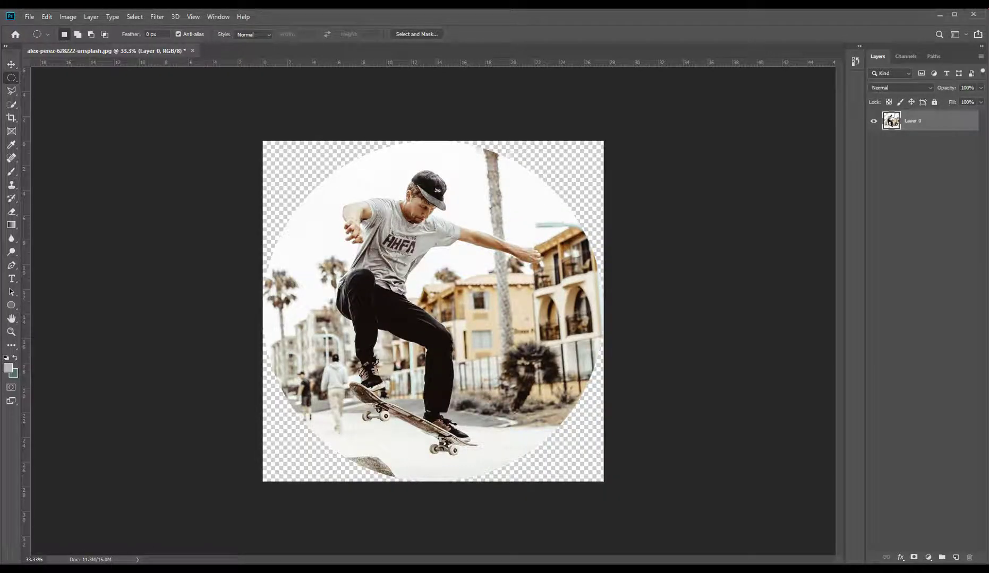
key("alt+Tab")
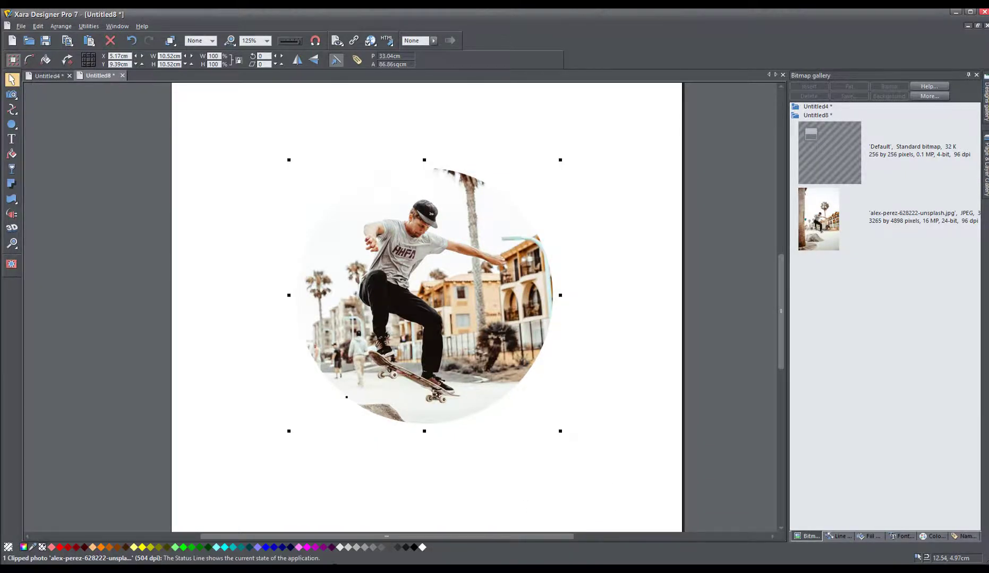
key("alt+Tab")
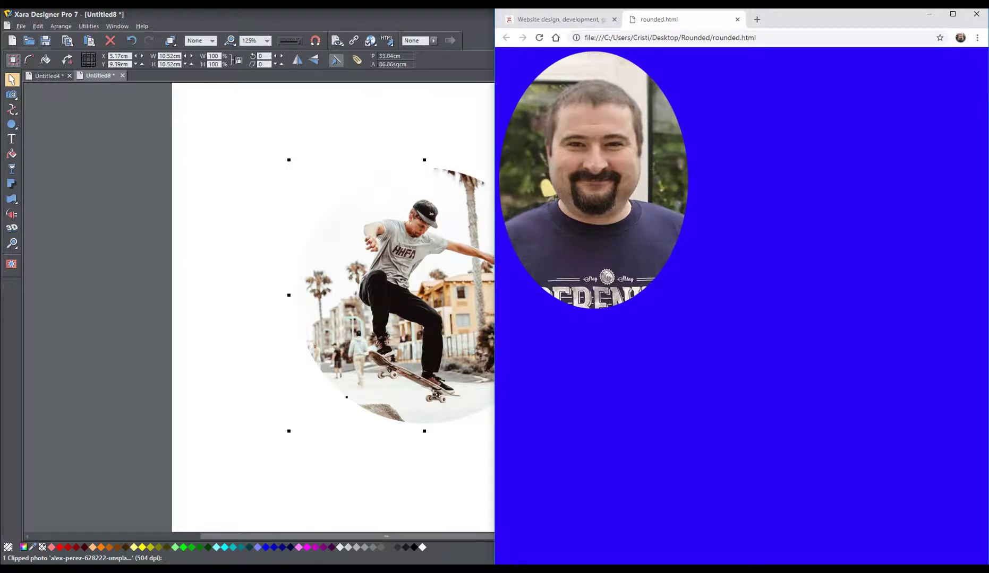
key("alt+Tab")
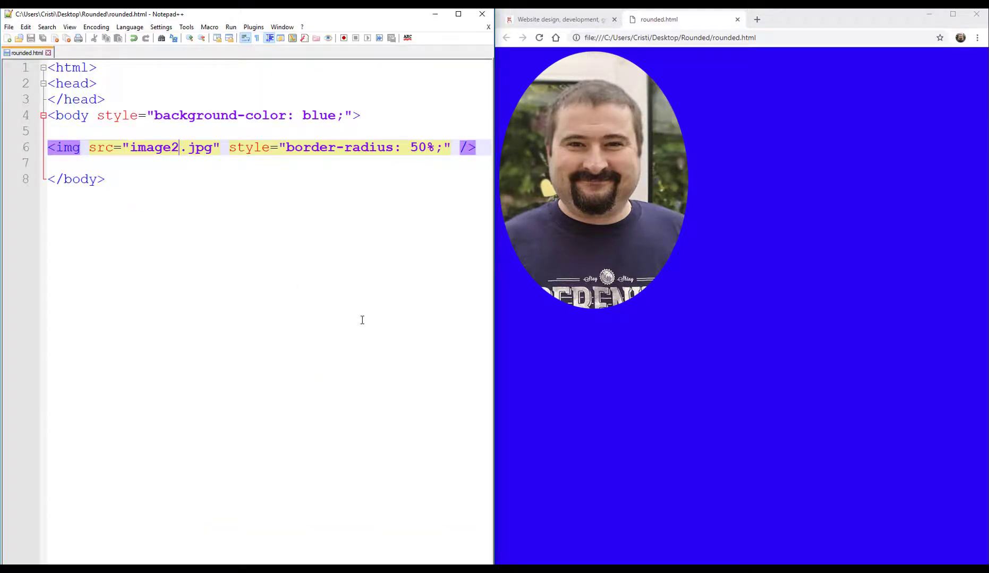